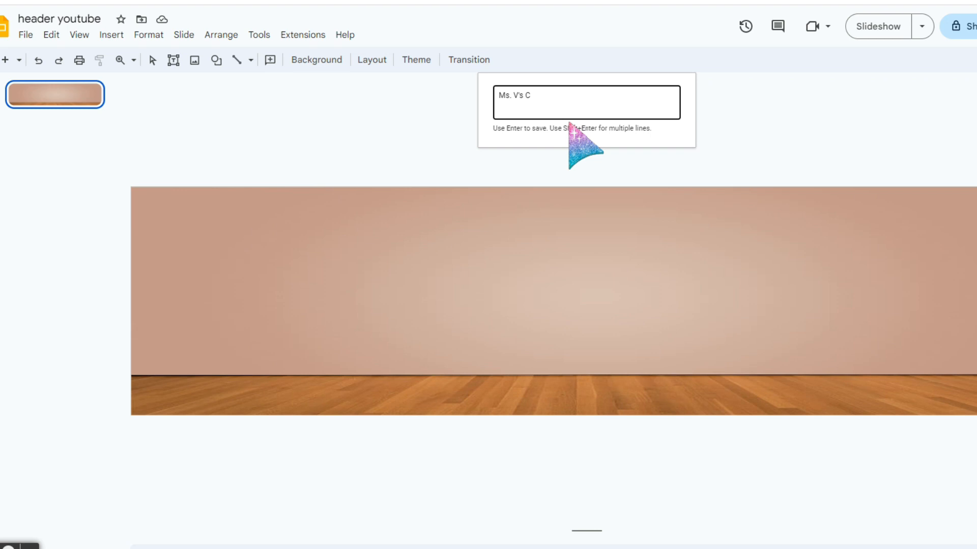
Step: Insert the word art "Ms. V's Corner" and set its font to Lilita One
{"action": "key", "text": "Return"}
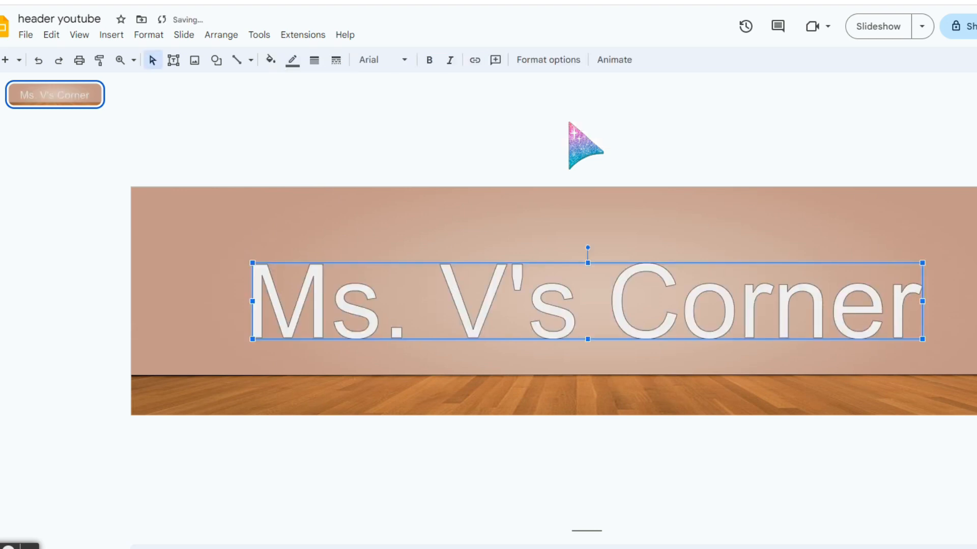
{"action": "left_click", "coordinate": [400, 63]}
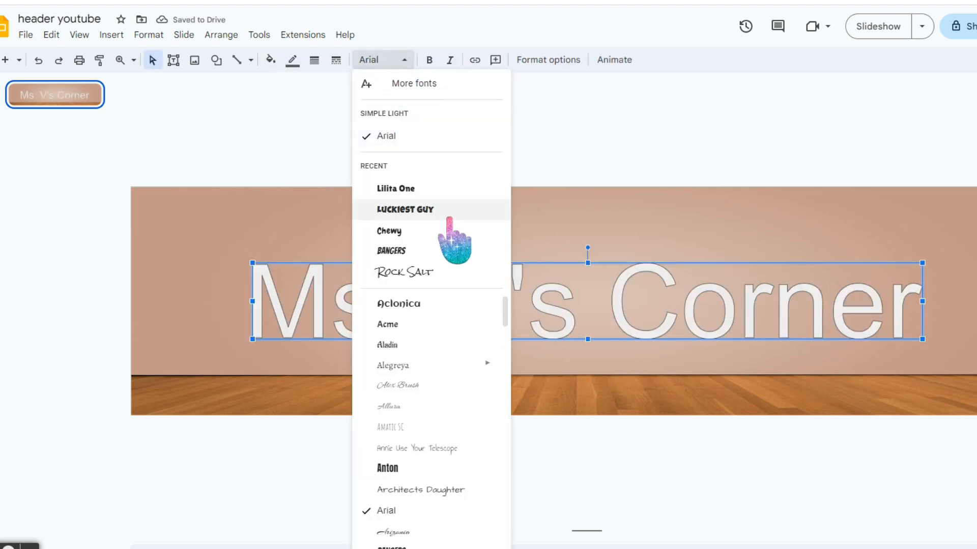
{"action": "left_click", "coordinate": [400, 189]}
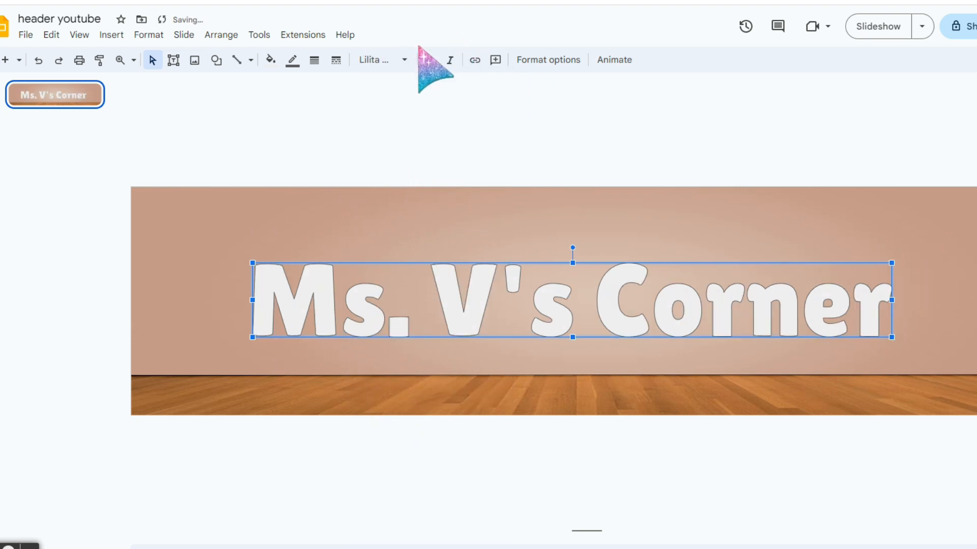
Step: Start a custom gradient fill for the word art title and color the first gradient stop bright green
{"action": "left_click", "coordinate": [274, 60]}
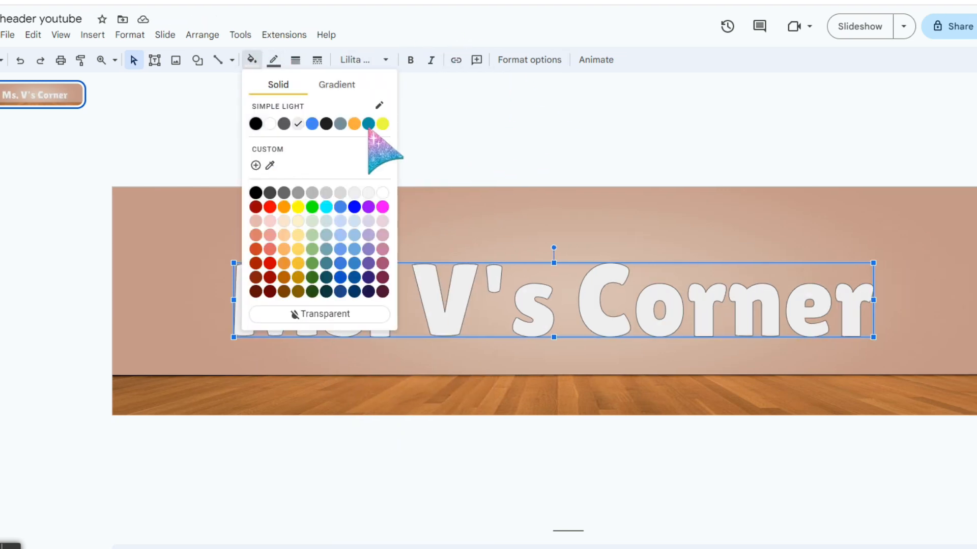
{"action": "left_click", "coordinate": [337, 85]}
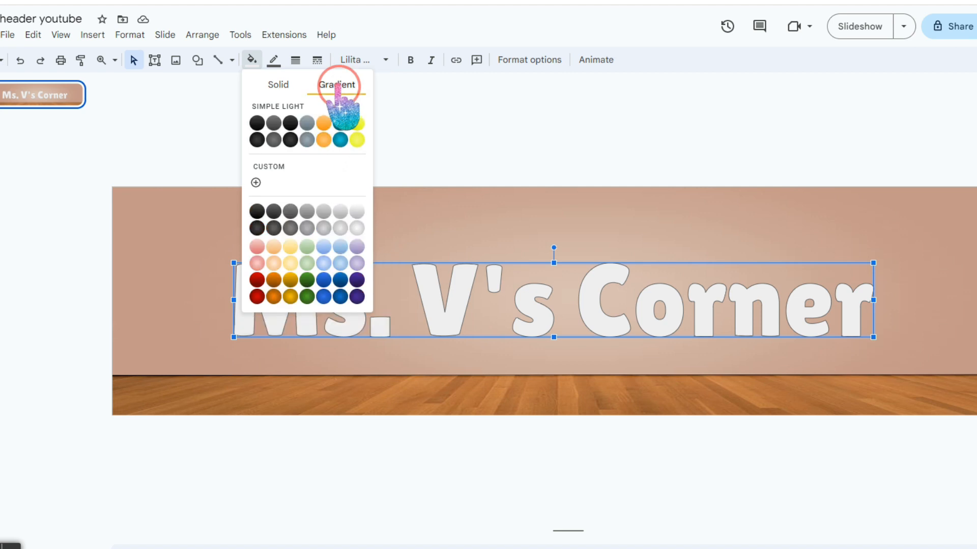
{"action": "left_click", "coordinate": [255, 182]}
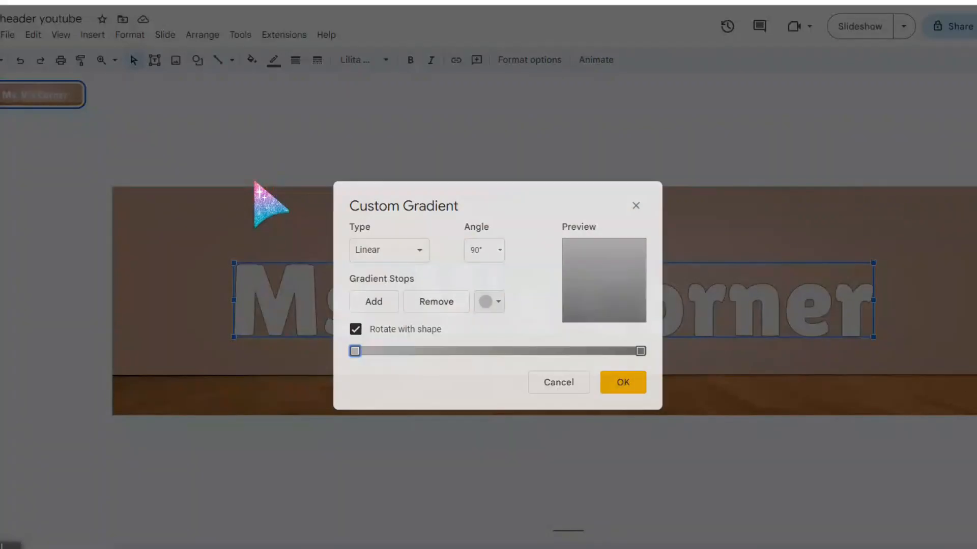
{"action": "left_click", "coordinate": [355, 350]}
{"action": "left_click", "coordinate": [487, 302]}
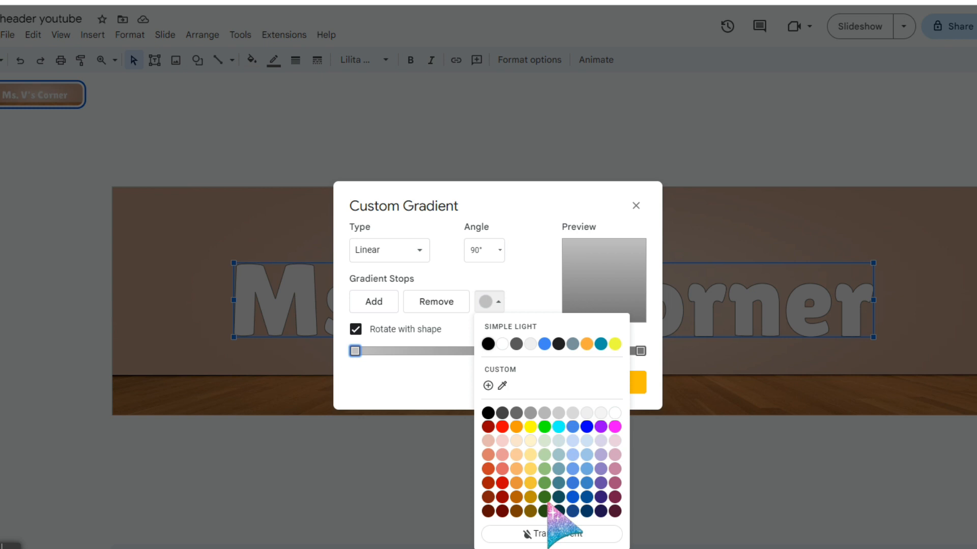
{"action": "left_click", "coordinate": [544, 427]}
Step: Add two gradient stops: cyan about a third of the way along and medium blue about two thirds along
{"action": "left_click", "coordinate": [374, 305]}
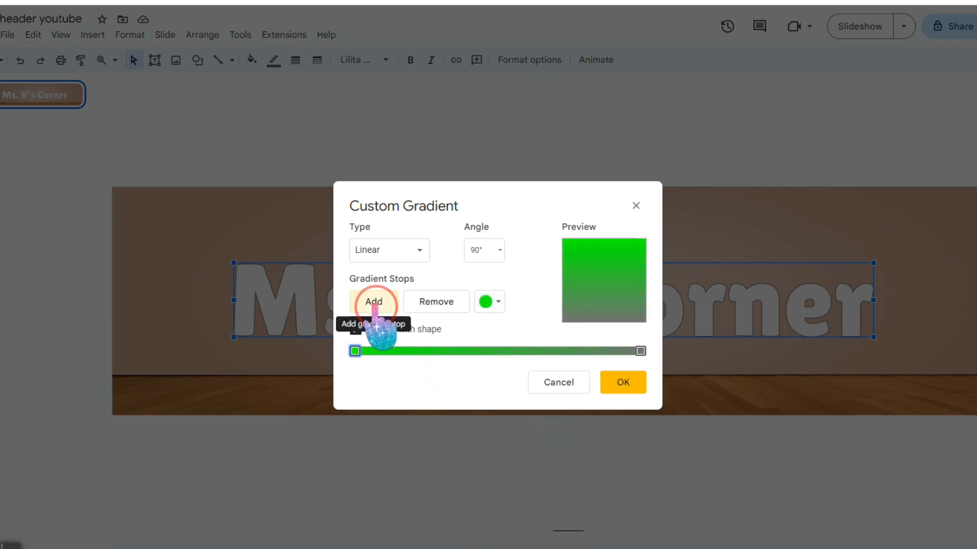
{"action": "left_click_drag", "start_coordinate": [498, 351], "coordinate": [438, 351]}
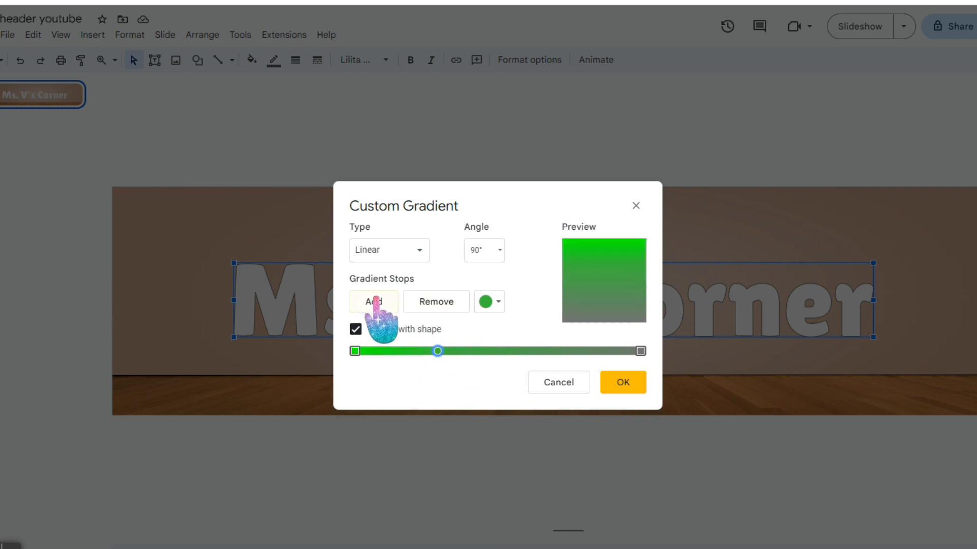
{"action": "left_click", "coordinate": [490, 302]}
{"action": "left_click", "coordinate": [558, 427]}
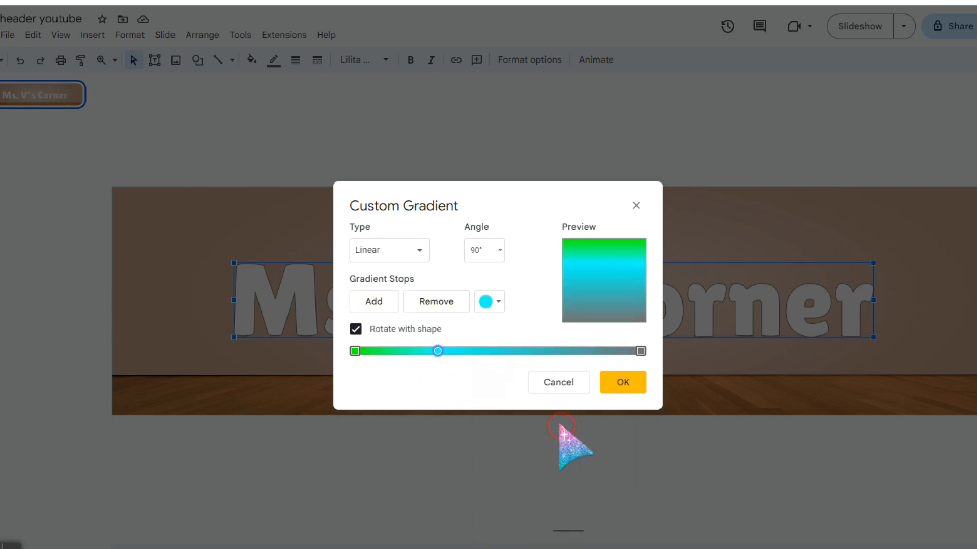
{"action": "left_click", "coordinate": [372, 300]}
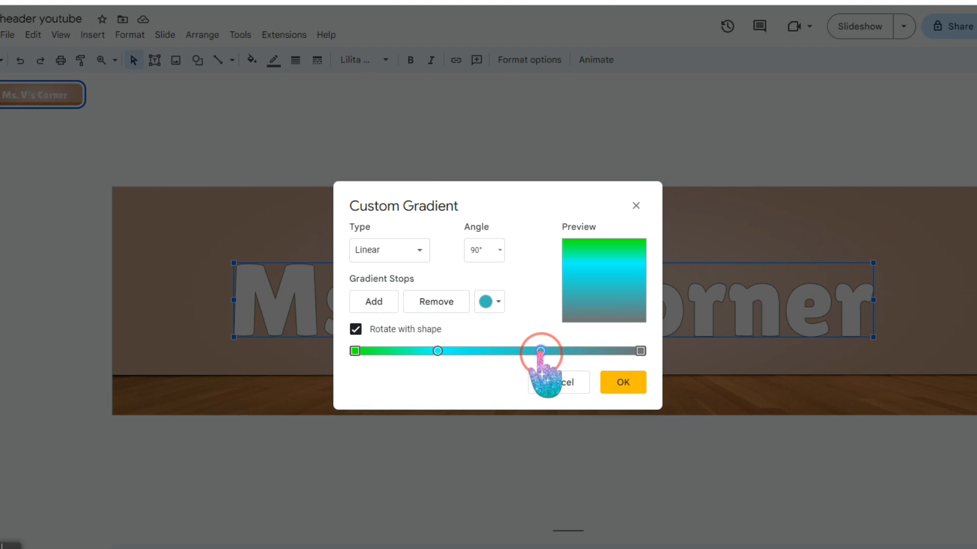
{"action": "left_click", "coordinate": [490, 302]}
{"action": "left_click", "coordinate": [573, 428]}
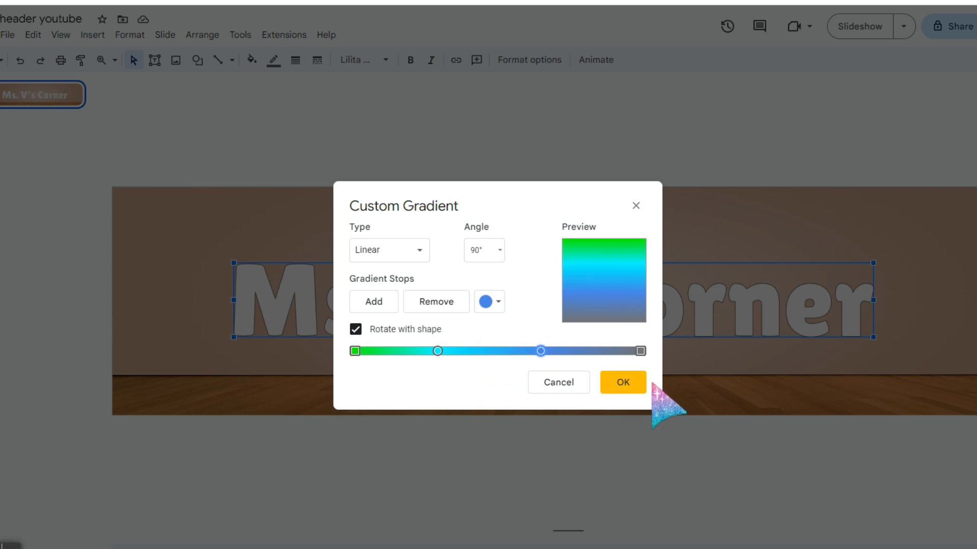
{"action": "left_click", "coordinate": [379, 249]}
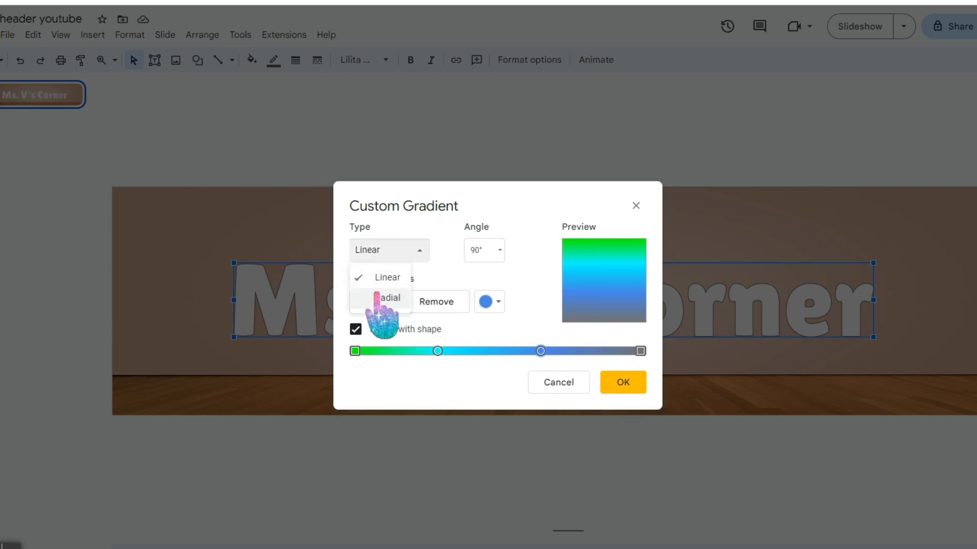
{"action": "left_click", "coordinate": [381, 298]}
{"action": "left_click", "coordinate": [381, 249]}
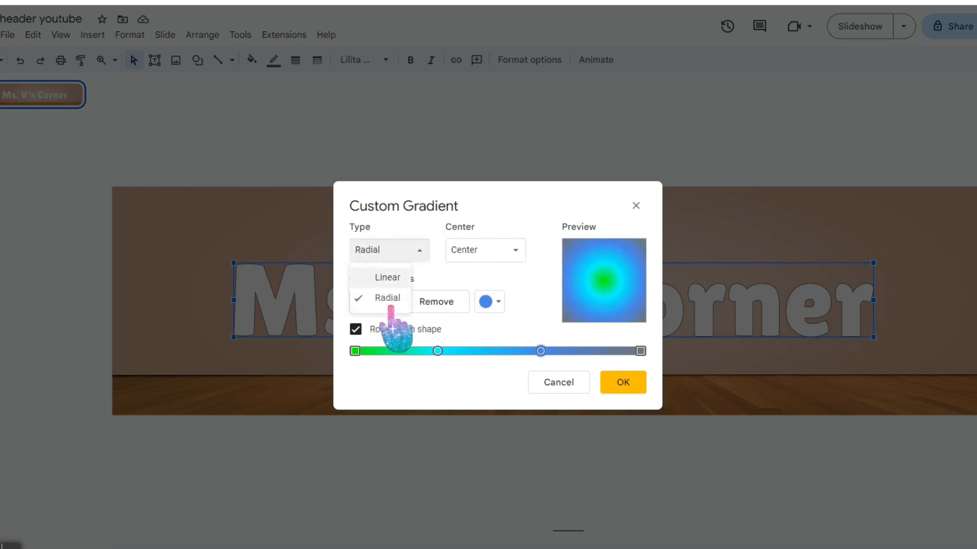
{"action": "left_click", "coordinate": [386, 277]}
Step: Apply the custom gradient to the word art title and move the title up near the slide's upper edge
{"action": "left_click", "coordinate": [624, 382]}
{"action": "left_click_drag", "start_coordinate": [519, 296], "coordinate": [527, 235]}
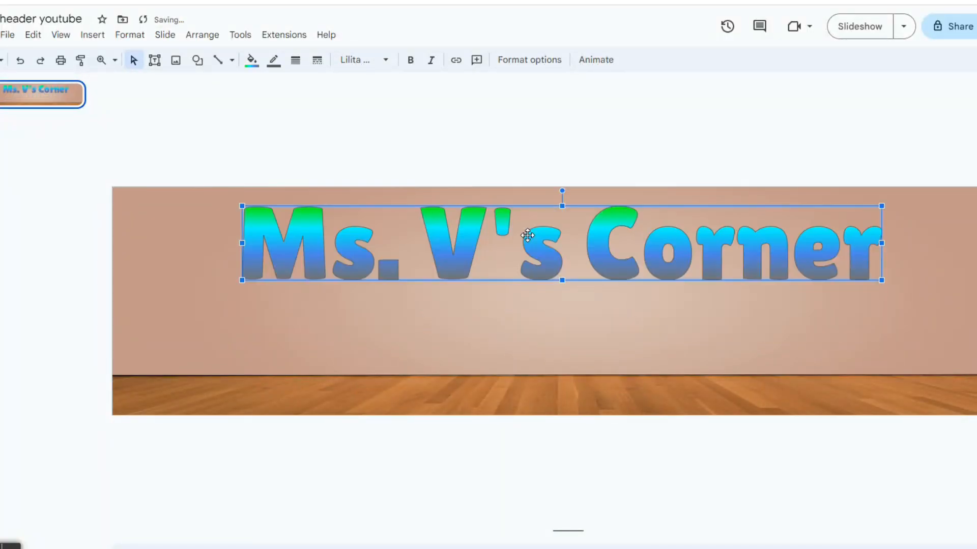
Step: Give the word art title a white outline and increase the outline's weight
{"action": "left_click", "coordinate": [273, 60]}
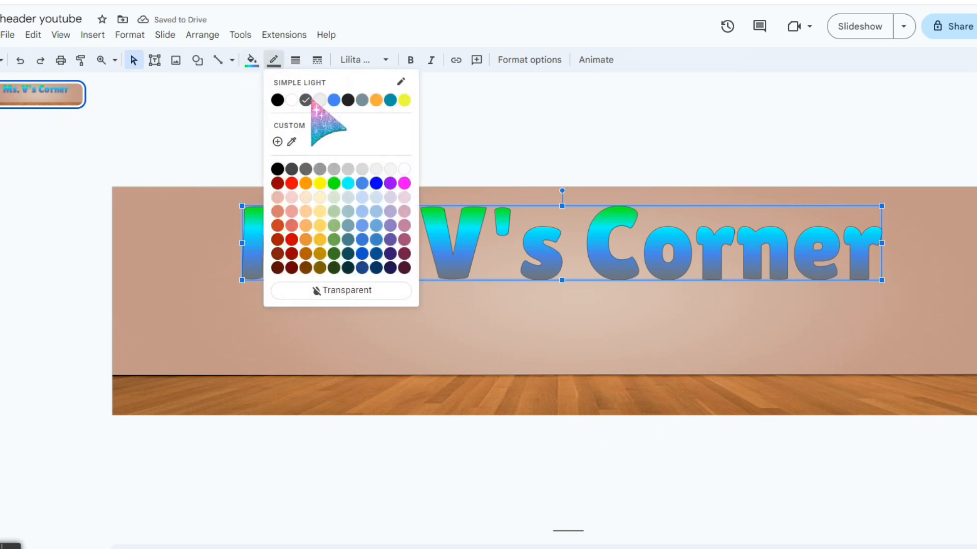
{"action": "left_click", "coordinate": [291, 100]}
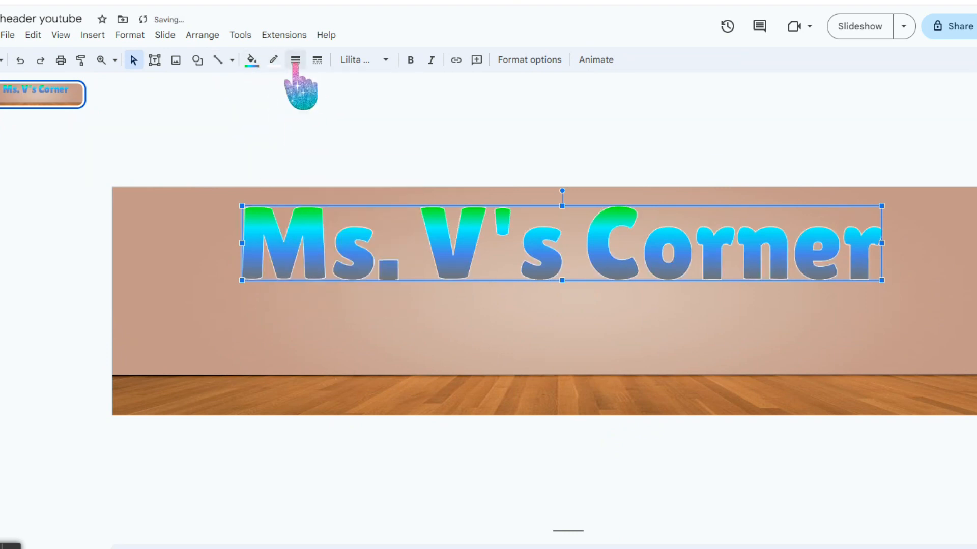
{"action": "left_click", "coordinate": [295, 60]}
{"action": "left_click", "coordinate": [317, 124]}
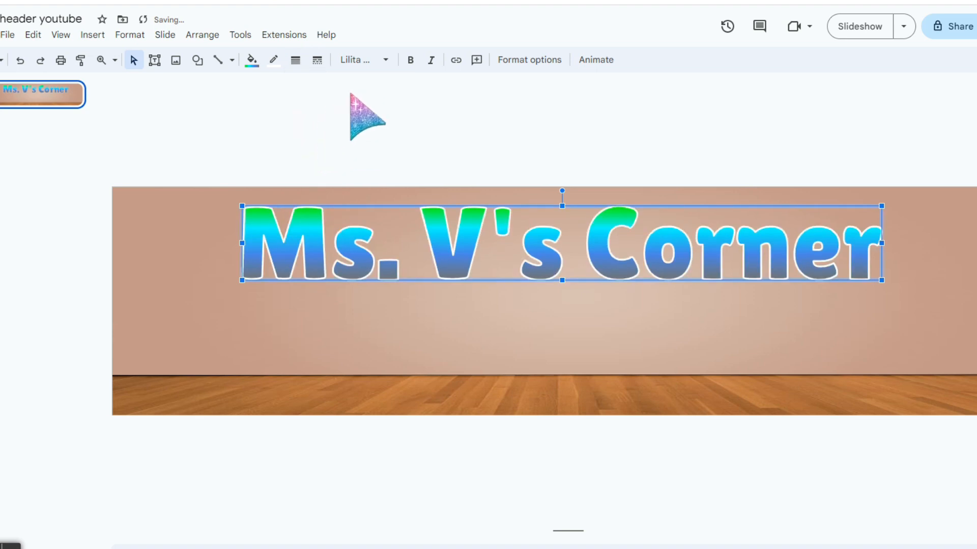
Step: Add a drop shadow to the word art title and set the shadow's transparency to 0%
{"action": "left_click", "coordinate": [505, 60]}
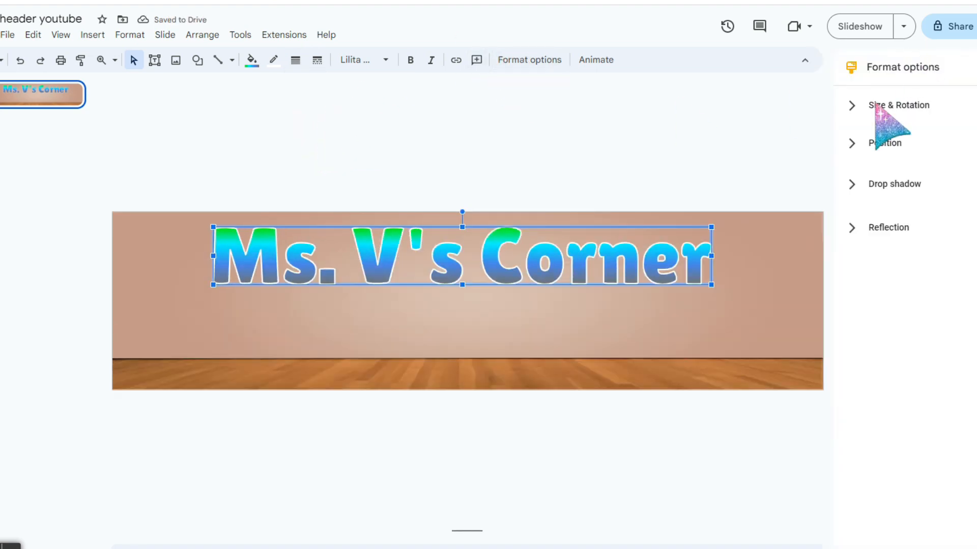
{"action": "left_click", "coordinate": [895, 184]}
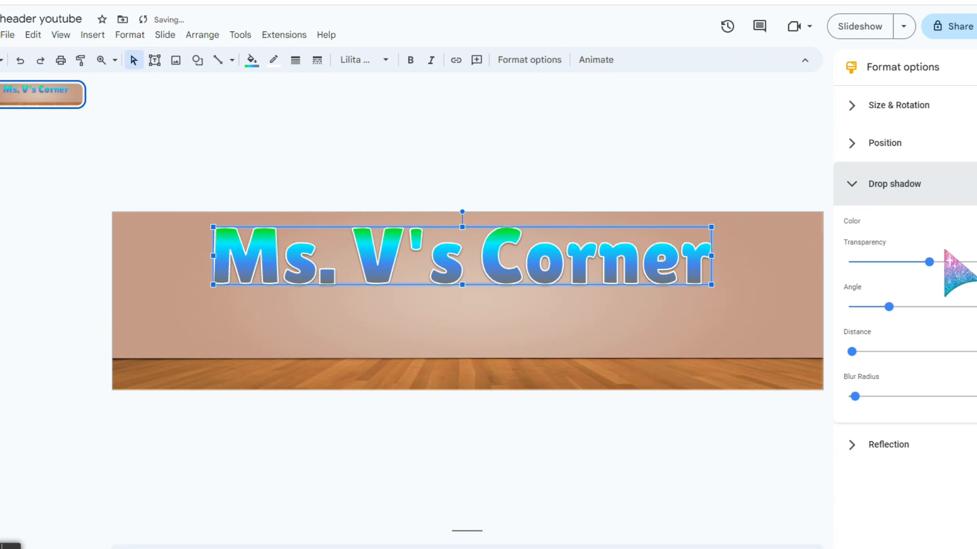
{"action": "left_click_drag", "start_coordinate": [929, 262], "coordinate": [849, 260]}
{"action": "left_click", "coordinate": [725, 156]}
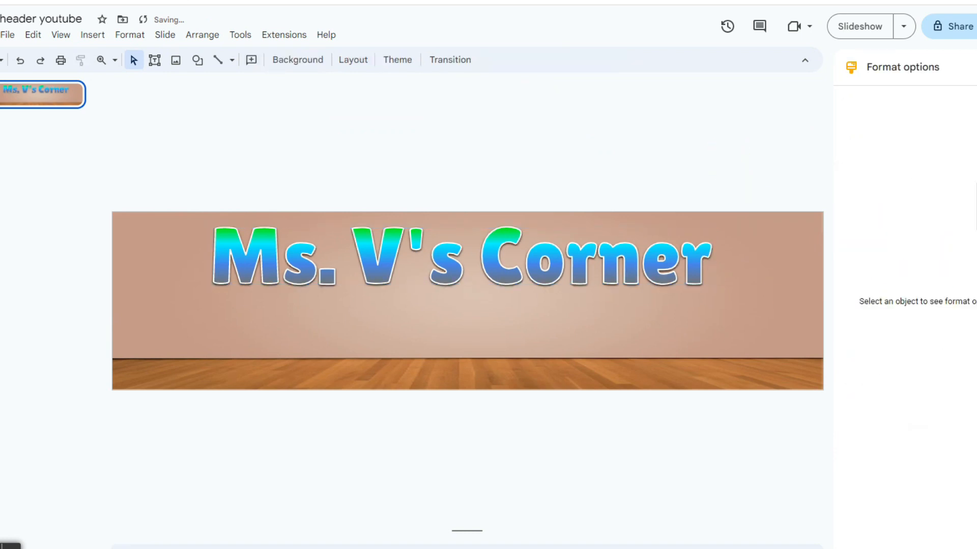
{"action": "left_click", "coordinate": [607, 283]}
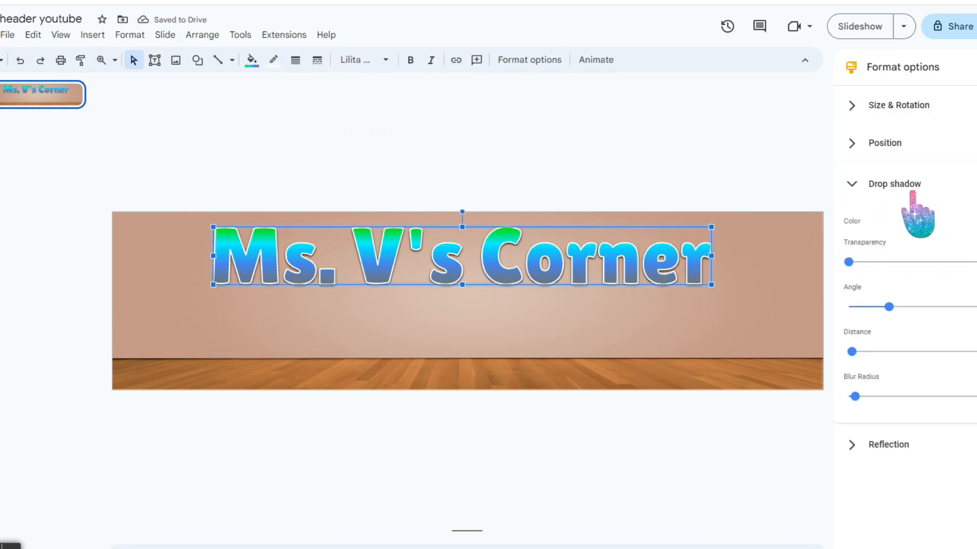
{"action": "left_click", "coordinate": [974, 221]}
{"action": "left_click", "coordinate": [975, 222]}
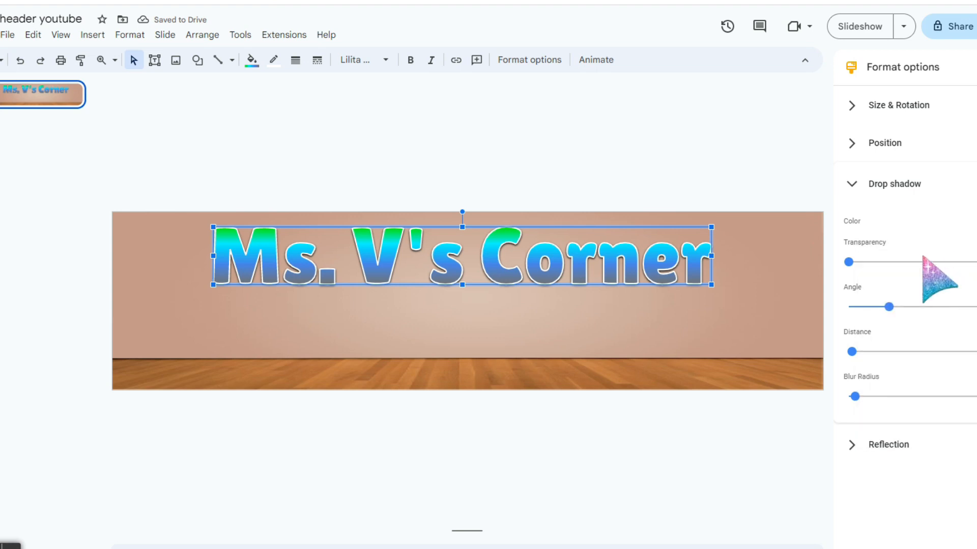
{"action": "mouse_move", "coordinate": [848, 262]}
{"action": "left_mouse_down"}
{"action": "mouse_move", "coordinate": [859, 262]}
{"action": "mouse_move", "coordinate": [832, 263]}
{"action": "left_mouse_up"}
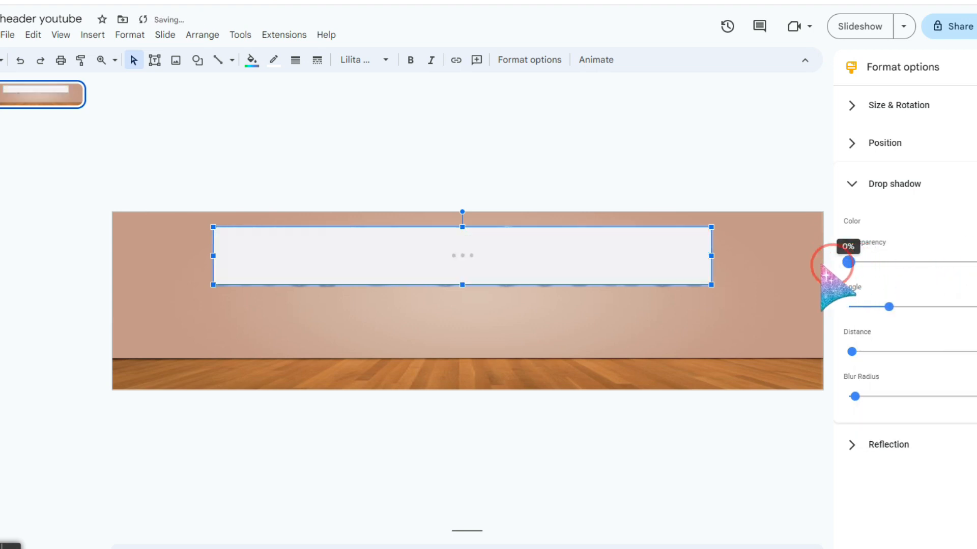
{"action": "left_click", "coordinate": [574, 162]}
Step: Make the word art title narrower and place it centered at the upper edge of the slide
{"action": "left_click", "coordinate": [279, 281]}
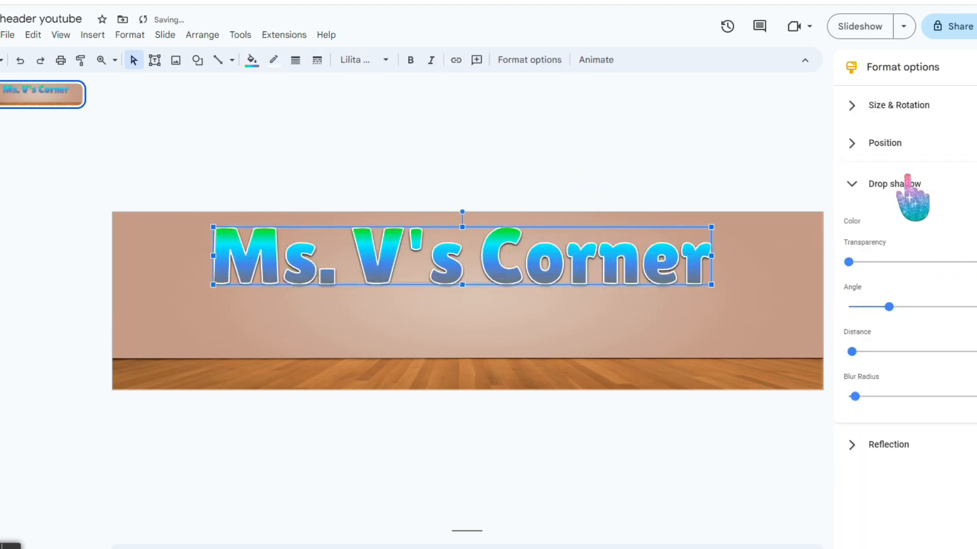
{"action": "left_click_drag", "start_coordinate": [214, 285], "coordinate": [319, 284]}
{"action": "left_click", "coordinate": [976, 66]}
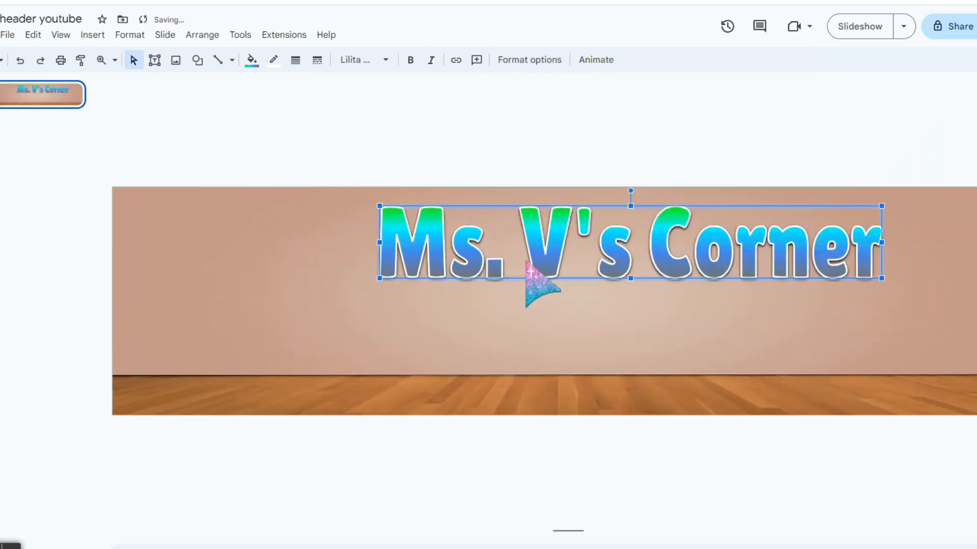
{"action": "left_click_drag", "start_coordinate": [625, 241], "coordinate": [545, 239]}
{"action": "left_click", "coordinate": [578, 294]}
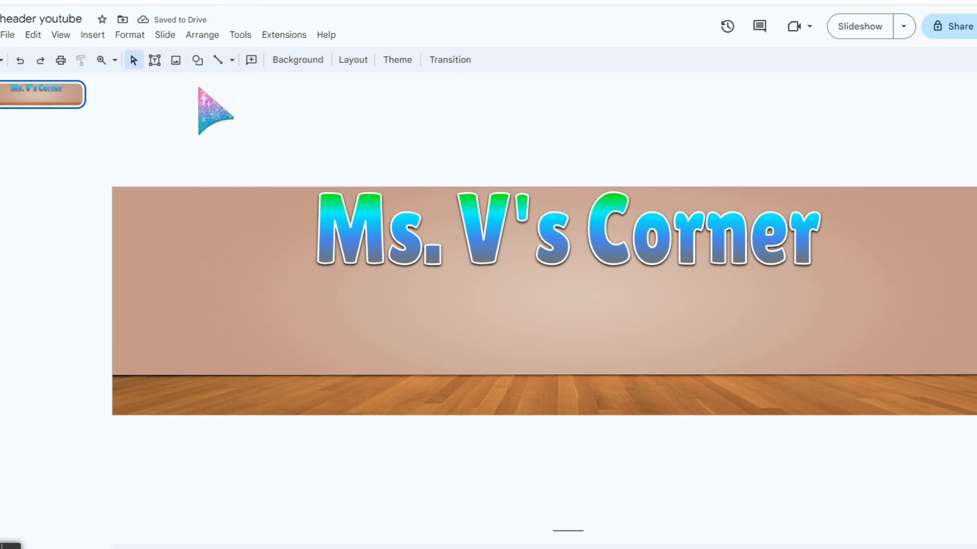
Step: Search the web from within the presentation for images of "piano transparent"
{"action": "left_click", "coordinate": [92, 35]}
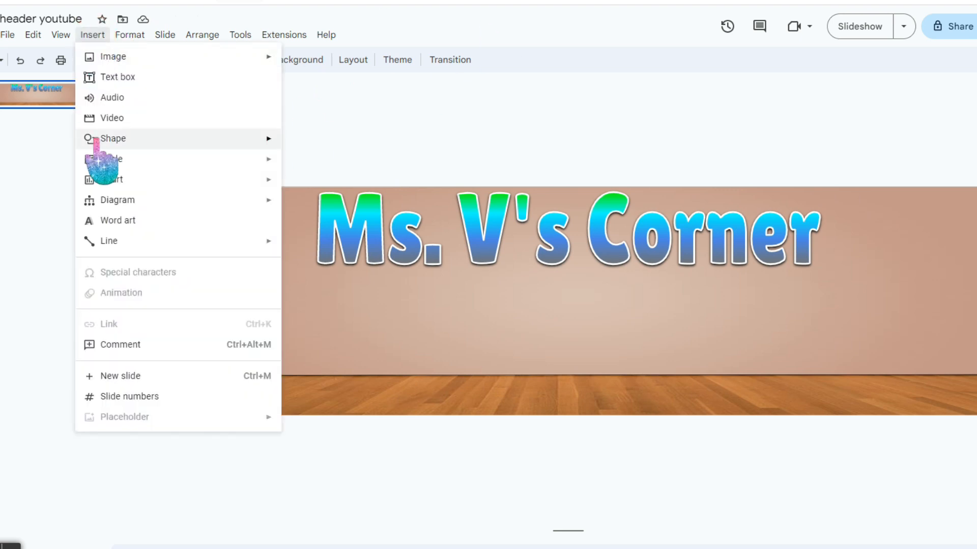
{"action": "left_click", "coordinate": [121, 56]}
{"action": "left_click", "coordinate": [311, 82]}
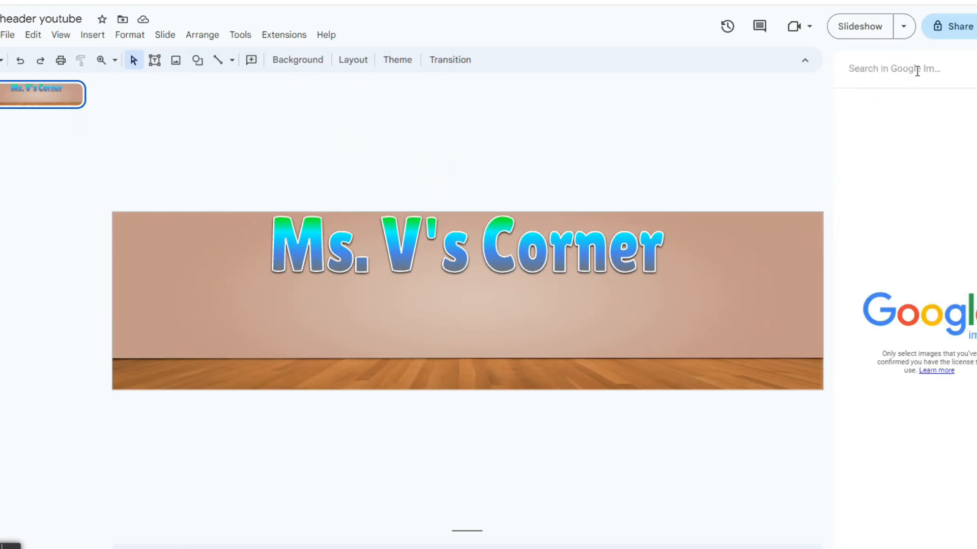
{"action": "type", "text": "p"}
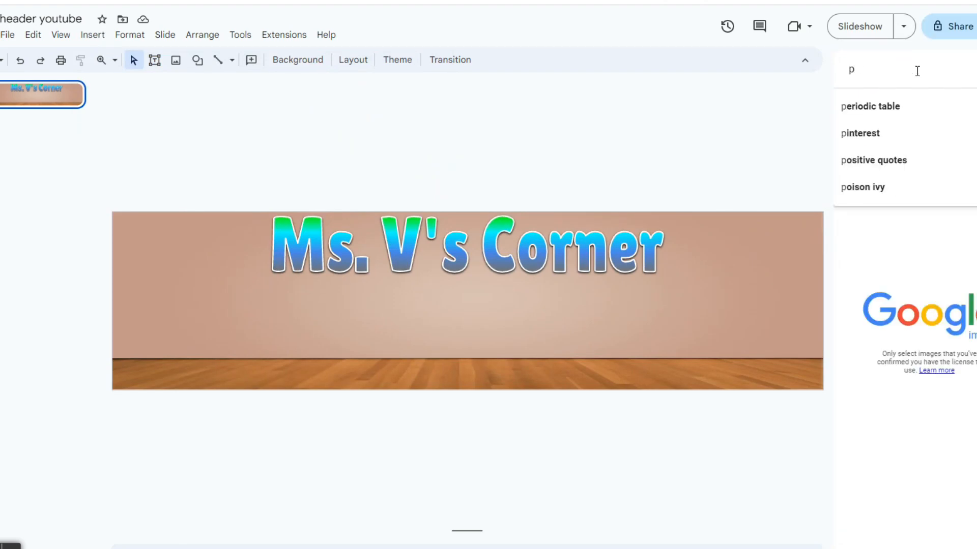
{"action": "type", "text": "oian tra"}
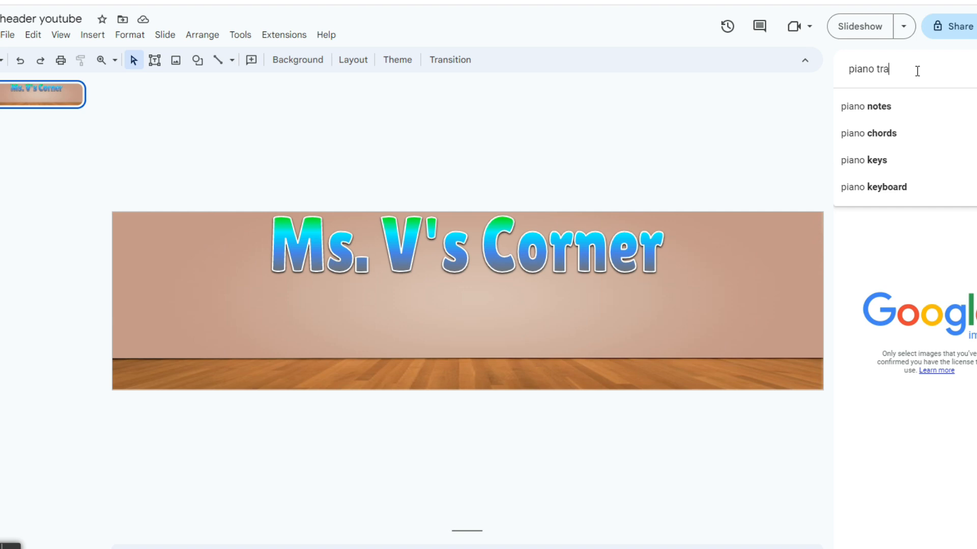
{"action": "type", "text": "nsparent"}
{"action": "key", "text": "Return"}
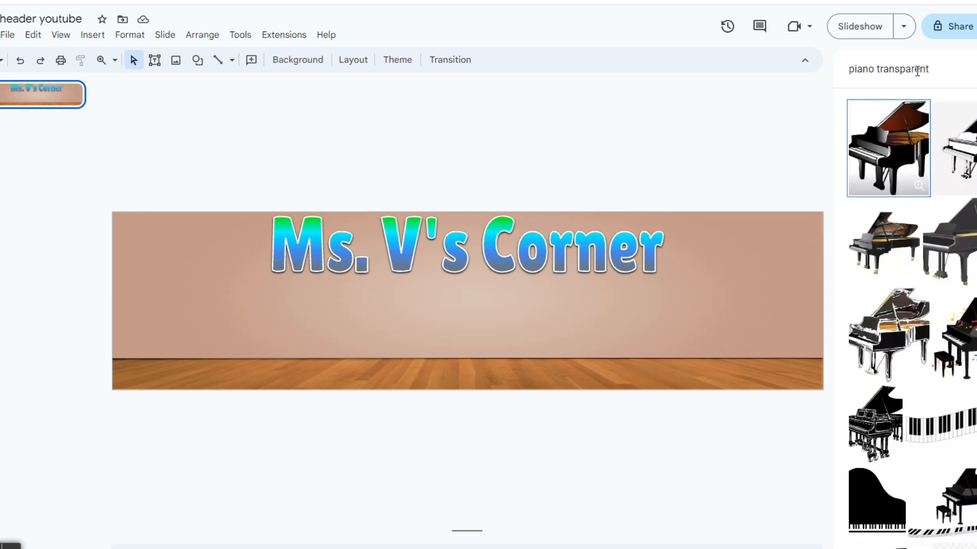
Step: Insert the black grand piano image with colorful music notes and place it at the left end of the slide
{"action": "left_click_drag", "start_coordinate": [963, 348], "coordinate": [712, 257]}
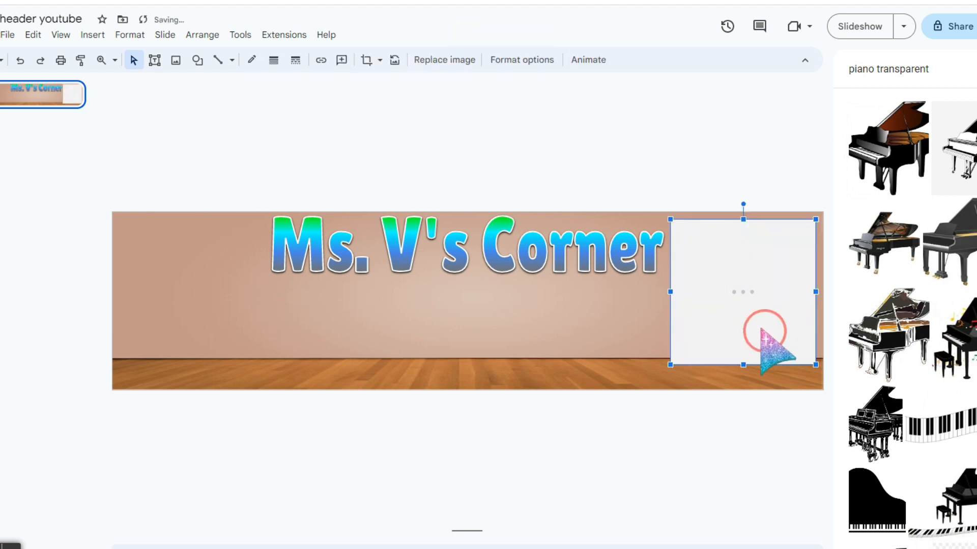
{"action": "left_click_drag", "start_coordinate": [671, 364], "coordinate": [656, 383]}
{"action": "left_click_drag", "start_coordinate": [724, 315], "coordinate": [188, 297]}
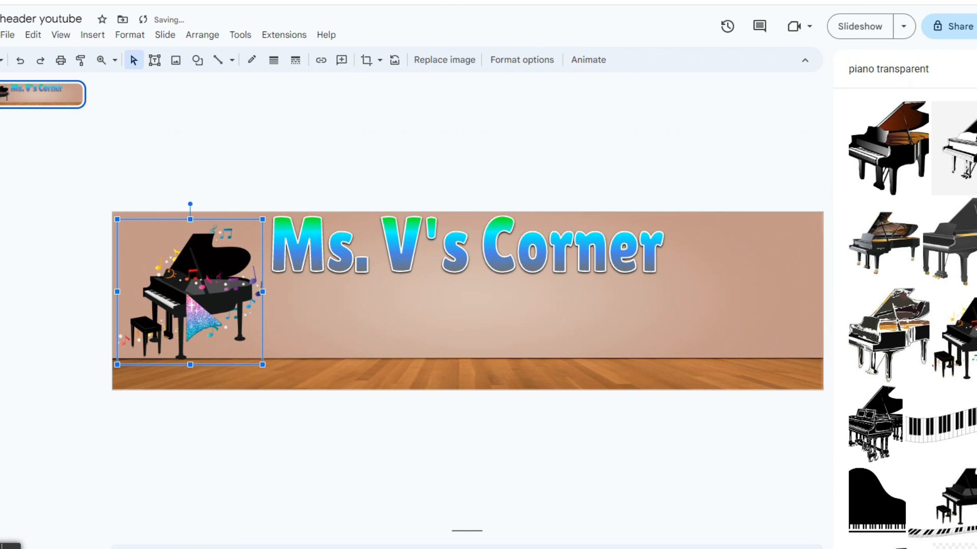
Step: Flip the piano image horizontally and lower it onto the floor at the left end of the slide
{"action": "right_click", "coordinate": [188, 305]}
{"action": "mouse_move", "coordinate": [227, 322]}
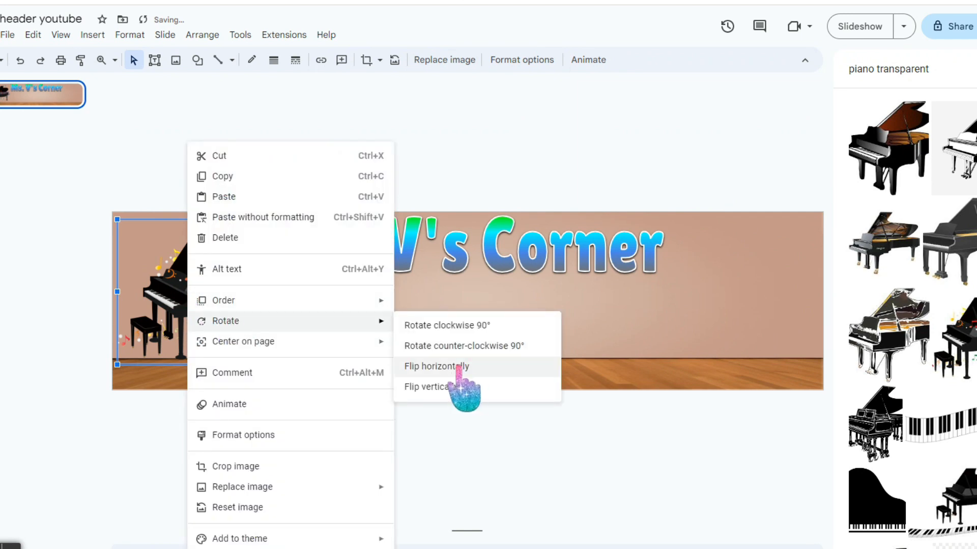
{"action": "left_click", "coordinate": [446, 365]}
{"action": "left_click_drag", "start_coordinate": [179, 311], "coordinate": [192, 350]}
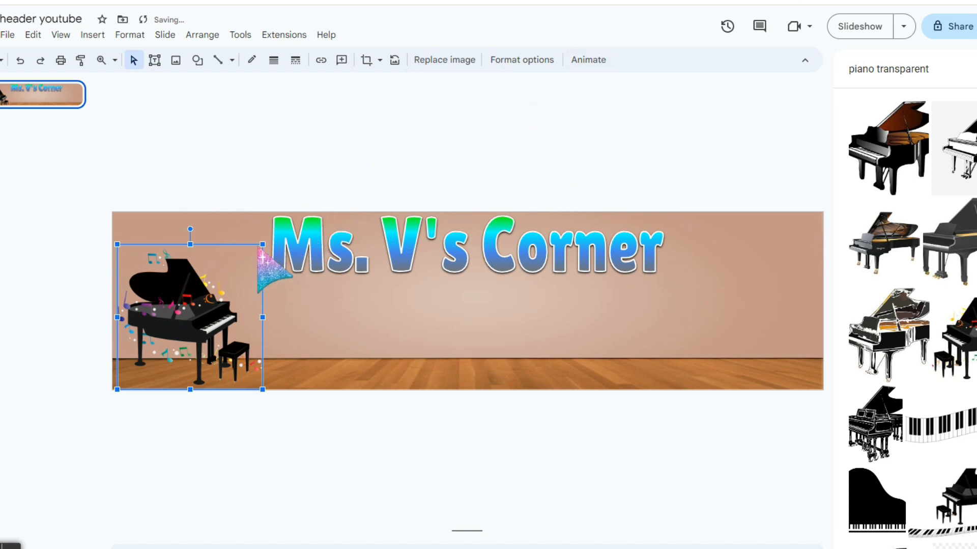
Step: Shrink the piano image slightly and give it a drop shadow with the transparency at its minimum
{"action": "left_click_drag", "start_coordinate": [243, 256], "coordinate": [251, 256]}
{"action": "left_click", "coordinate": [540, 60]}
{"action": "left_click_drag", "start_coordinate": [930, 337], "coordinate": [728, 340]}
{"action": "left_click", "coordinate": [522, 122]}
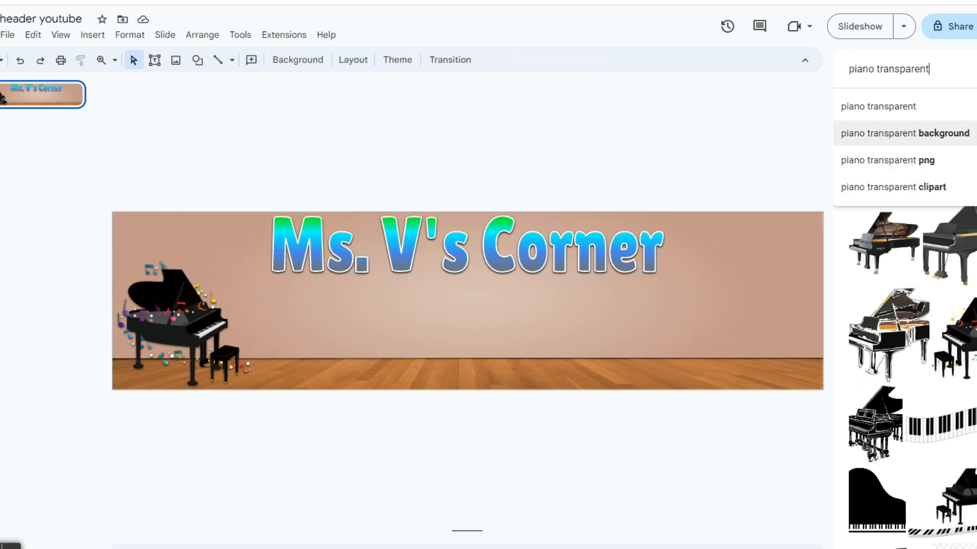
Step: Search web images for "couch transparent" and insert the red couch picture on the slide
{"action": "double_click", "coordinate": [873, 74]}
{"action": "type", "text": "couch"}
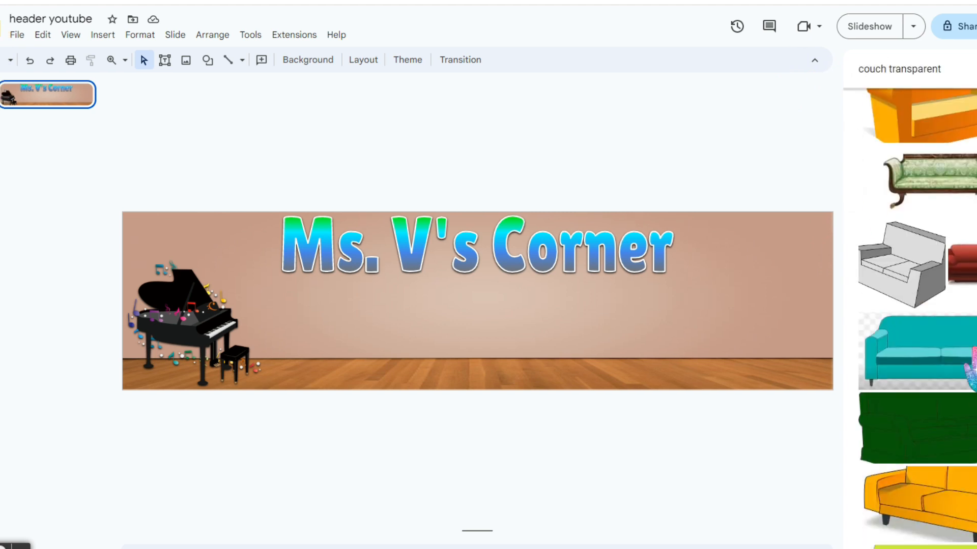
{"action": "left_click_drag", "start_coordinate": [972, 261], "coordinate": [421, 279]}
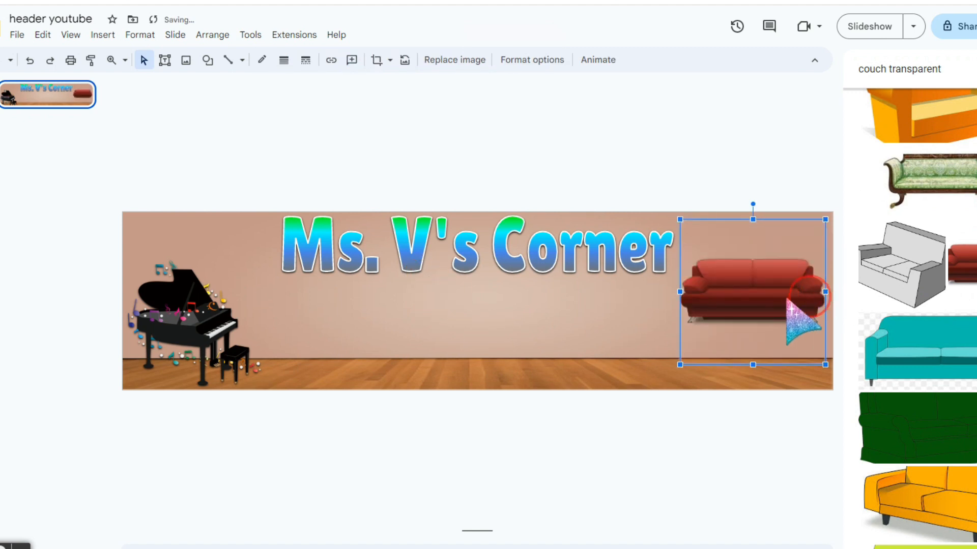
Step: Move the red couch to the middle of the slide and crop the empty space above and below it
{"action": "mouse_move", "coordinate": [483, 315]}
{"action": "left_mouse_down"}
{"action": "mouse_move", "coordinate": [486, 306]}
{"action": "mouse_move", "coordinate": [497, 322]}
{"action": "left_mouse_up"}
{"action": "double_click", "coordinate": [452, 254]}
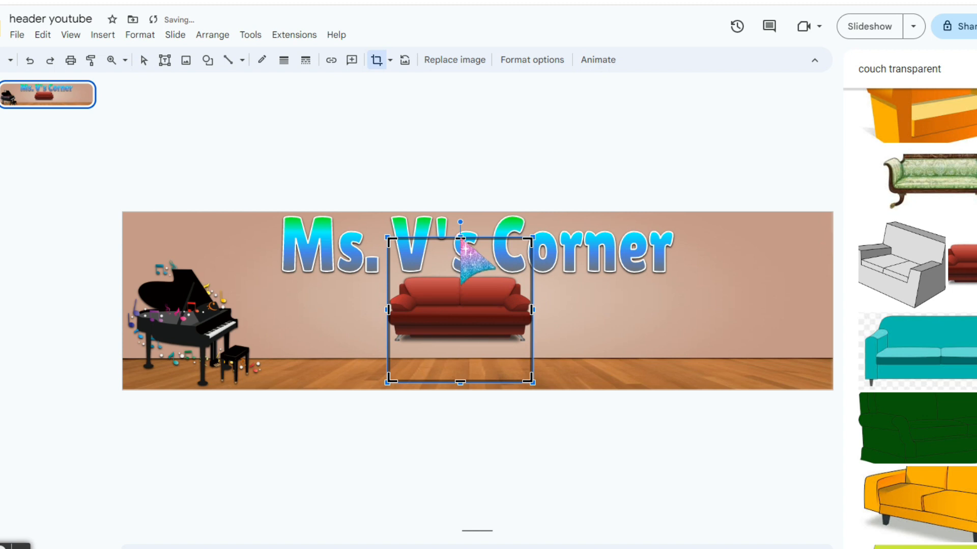
{"action": "left_click_drag", "start_coordinate": [460, 241], "coordinate": [463, 270]}
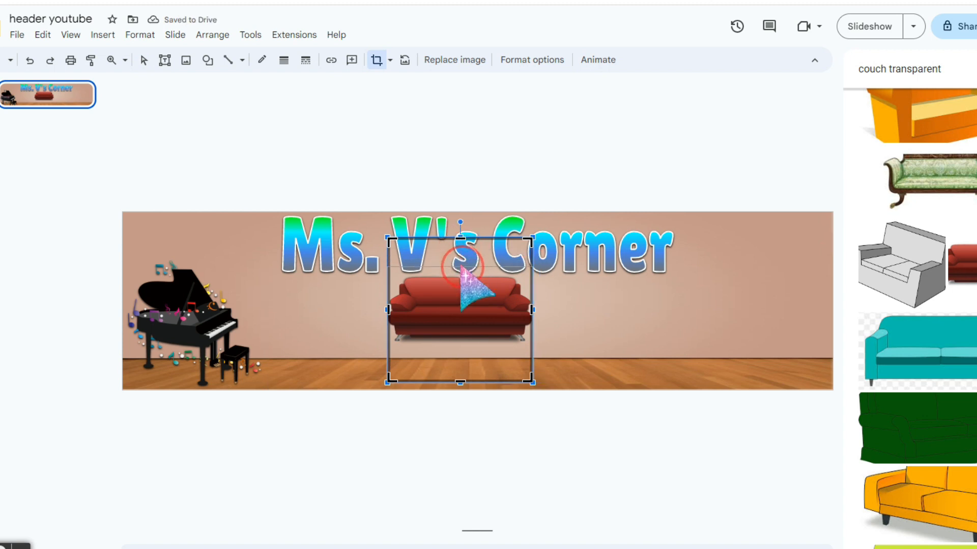
{"action": "left_click_drag", "start_coordinate": [461, 364], "coordinate": [504, 356]}
{"action": "left_click", "coordinate": [576, 327]}
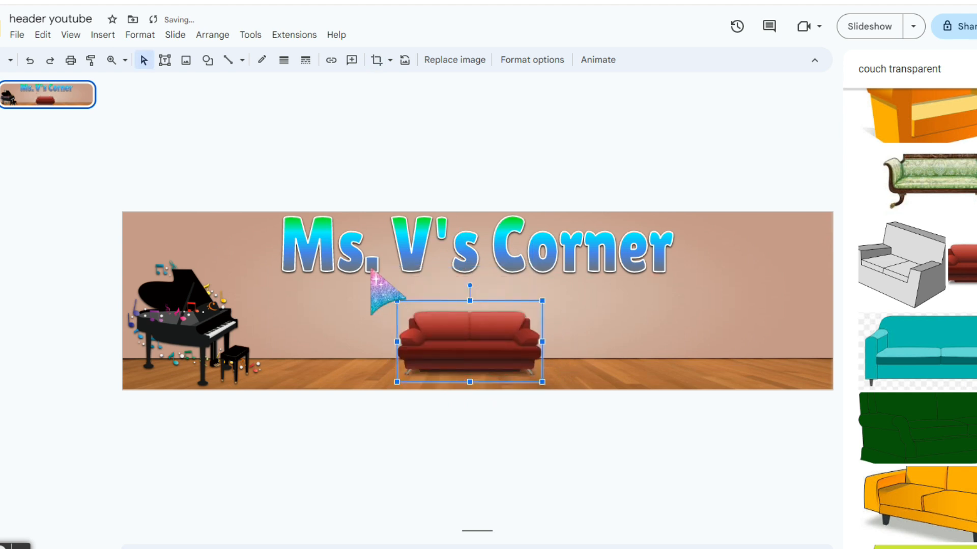
Step: Enlarge the red couch and center it on the floor beneath the word art title
{"action": "left_click_drag", "start_coordinate": [396, 299], "coordinate": [354, 277]}
{"action": "left_click_drag", "start_coordinate": [497, 327], "coordinate": [544, 329]}
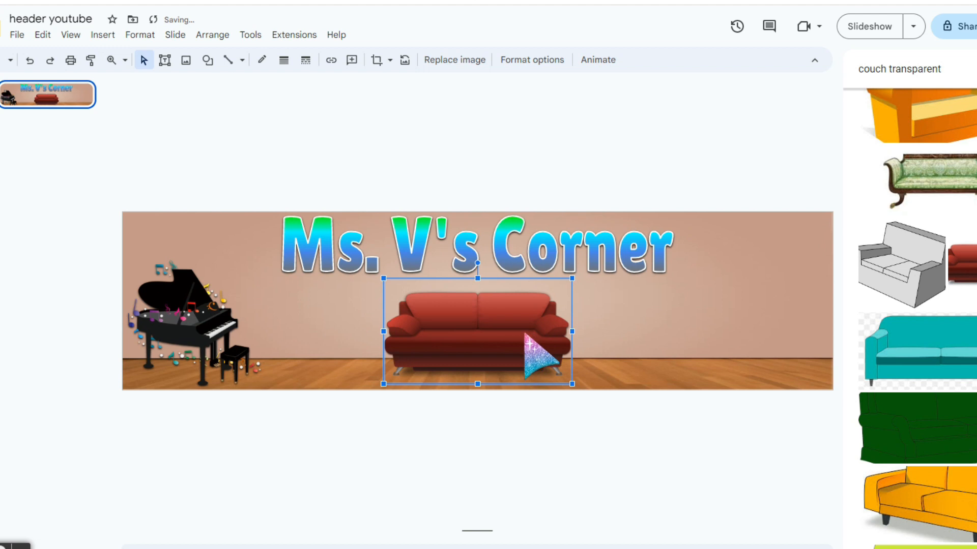
{"action": "left_click", "coordinate": [527, 167]}
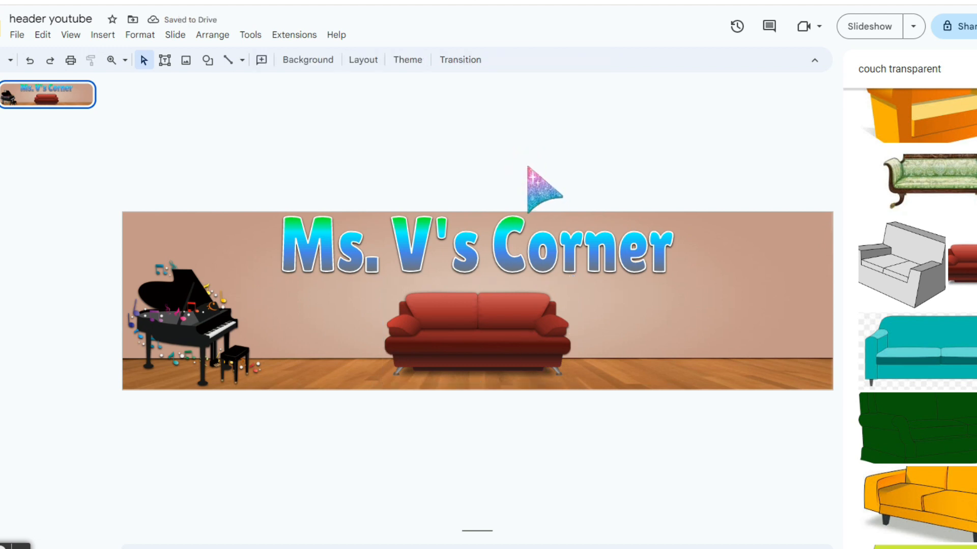
Step: Add a drop shadow to the red couch with the transparency at its minimum
{"action": "left_click", "coordinate": [542, 316]}
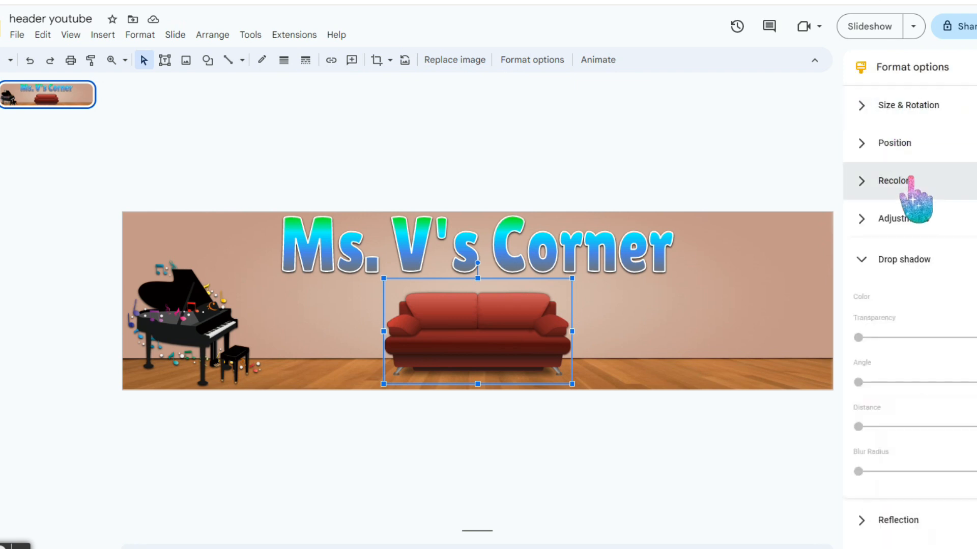
{"action": "left_click", "coordinate": [937, 260]}
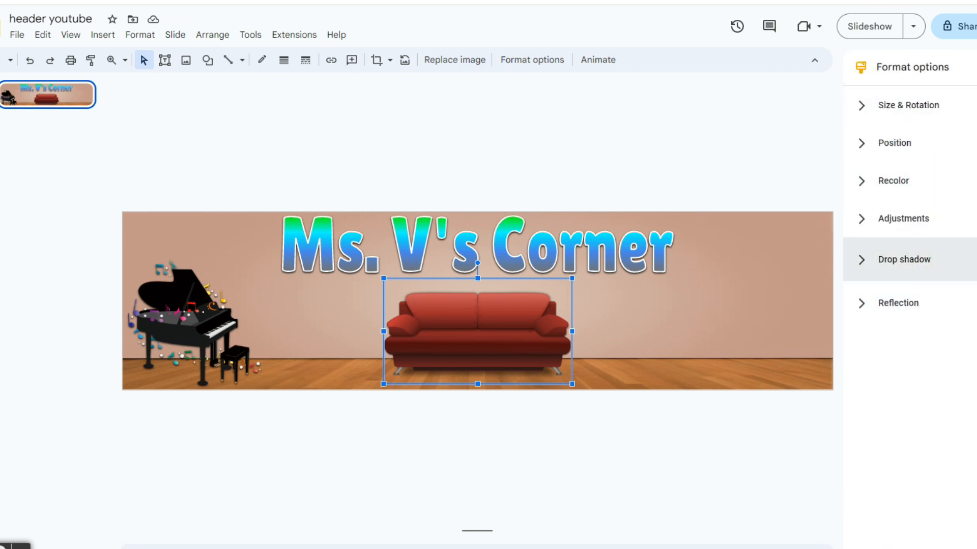
{"action": "left_click", "coordinate": [948, 260]}
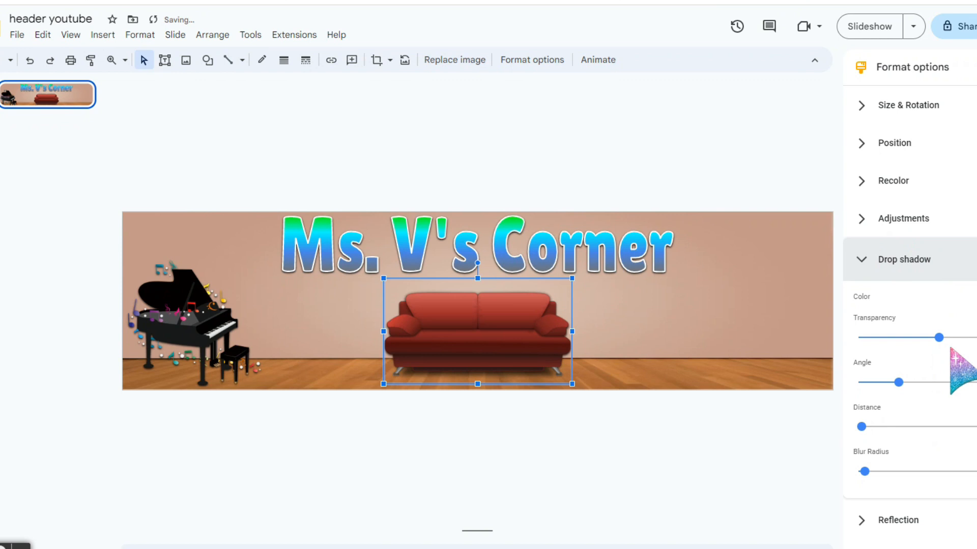
{"action": "left_click", "coordinate": [652, 336]}
{"action": "left_click", "coordinate": [410, 122]}
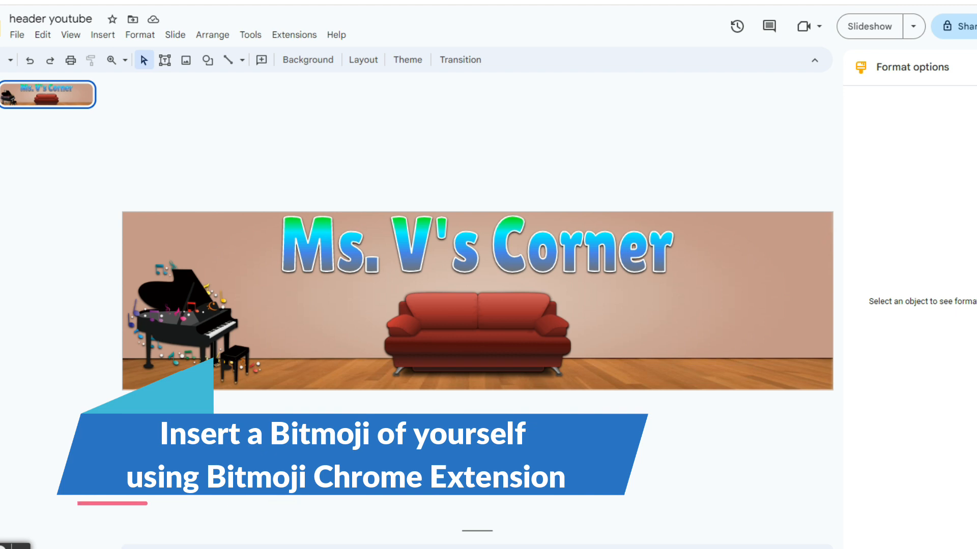
Step: Insert the running avatar from a Bitmoji extension search for "pose" and place it in front of the piano with an opaque drop shadow
{"action": "left_click", "coordinate": [845, 0]}
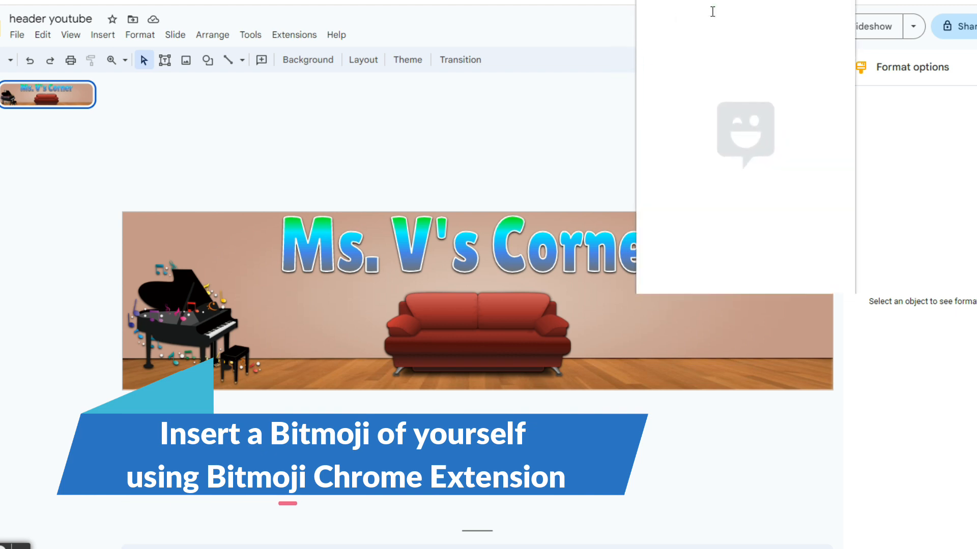
{"action": "type", "text": "pose"}
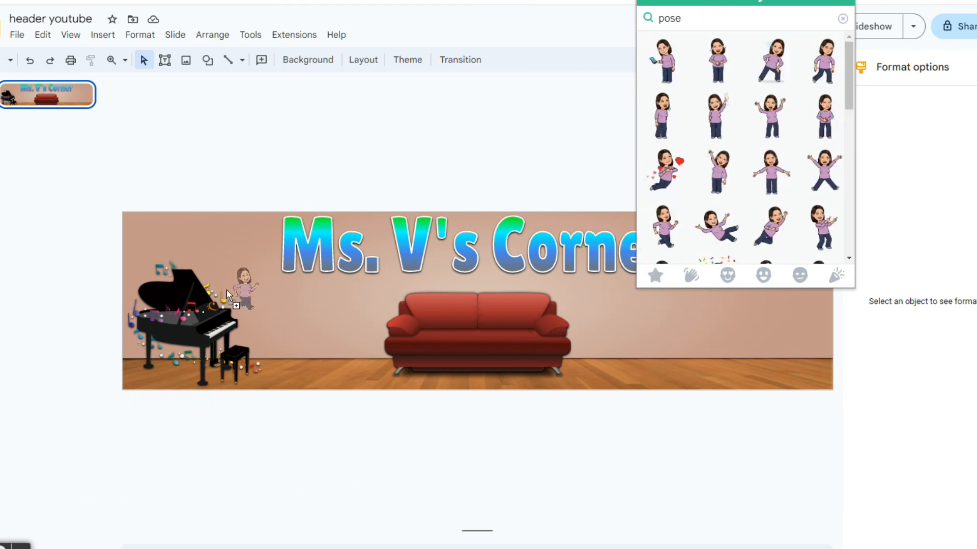
{"action": "left_click_drag", "start_coordinate": [245, 349], "coordinate": [289, 346]}
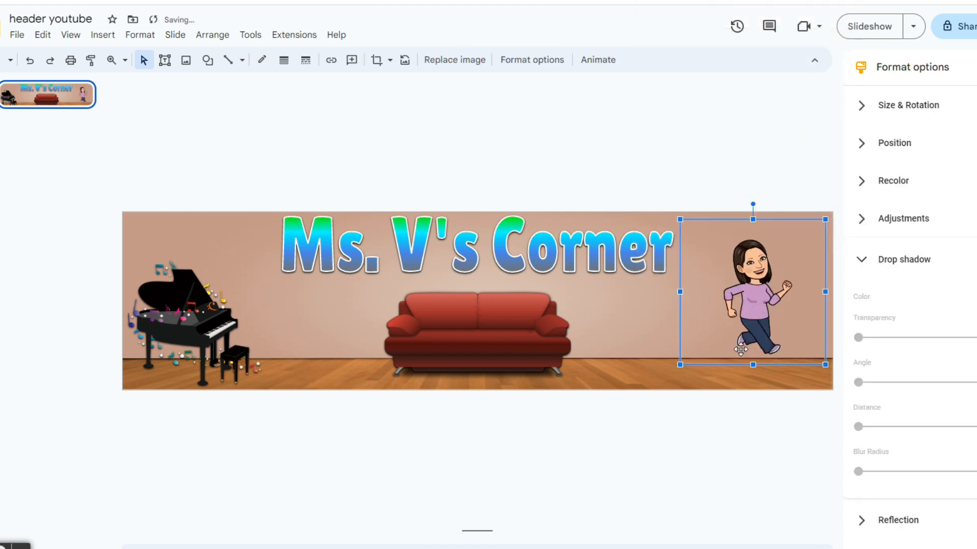
{"action": "left_click_drag", "start_coordinate": [939, 337], "coordinate": [190, 333]}
{"action": "right_click", "coordinate": [204, 328]}
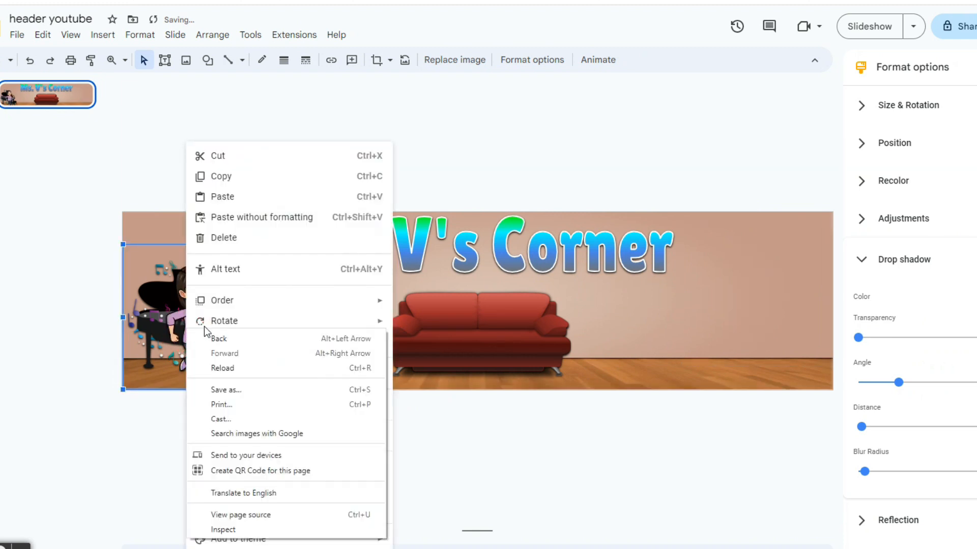
{"action": "left_click", "coordinate": [222, 301]}
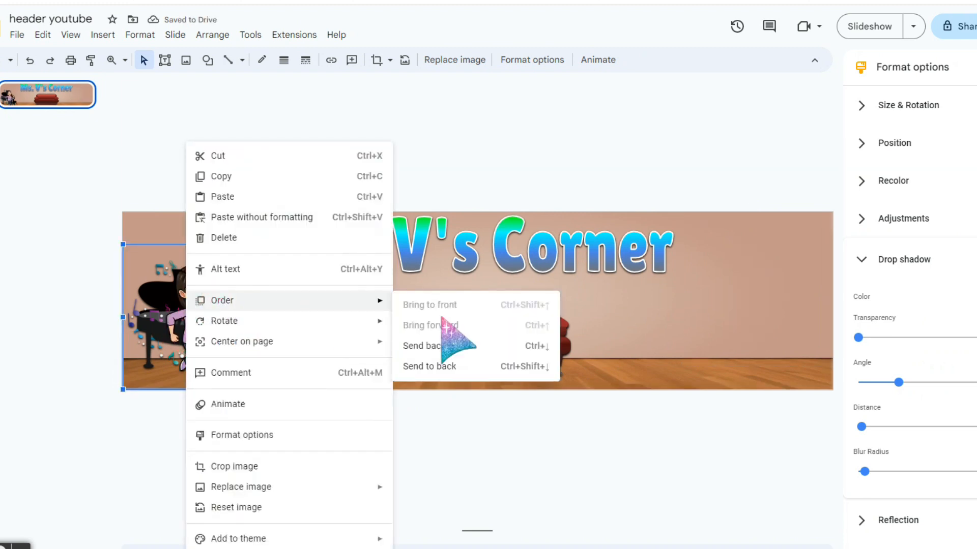
{"action": "left_click", "coordinate": [469, 117]}
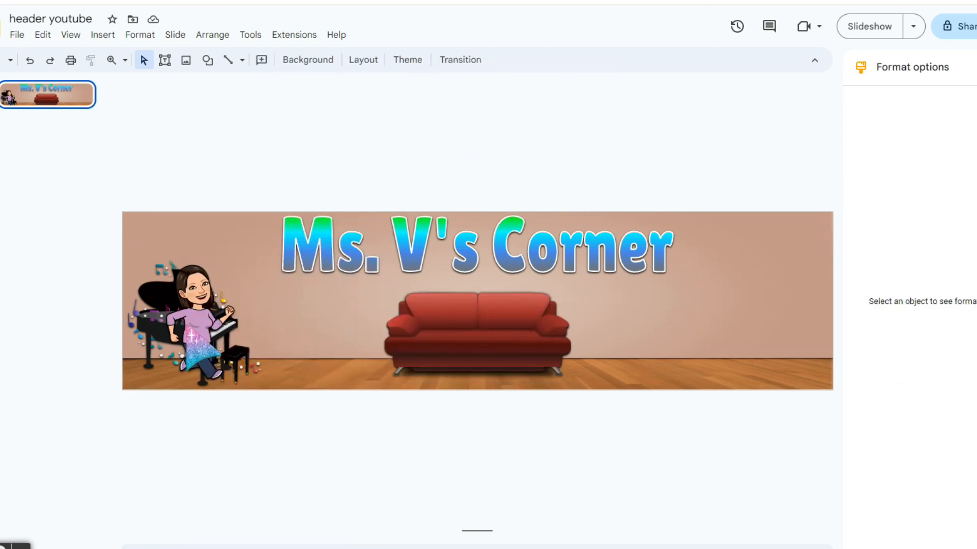
Step: Nudge the Bitmoji avatar left so it stands near the slide's left edge, in front of the piano's tail
{"action": "left_click", "coordinate": [189, 328]}
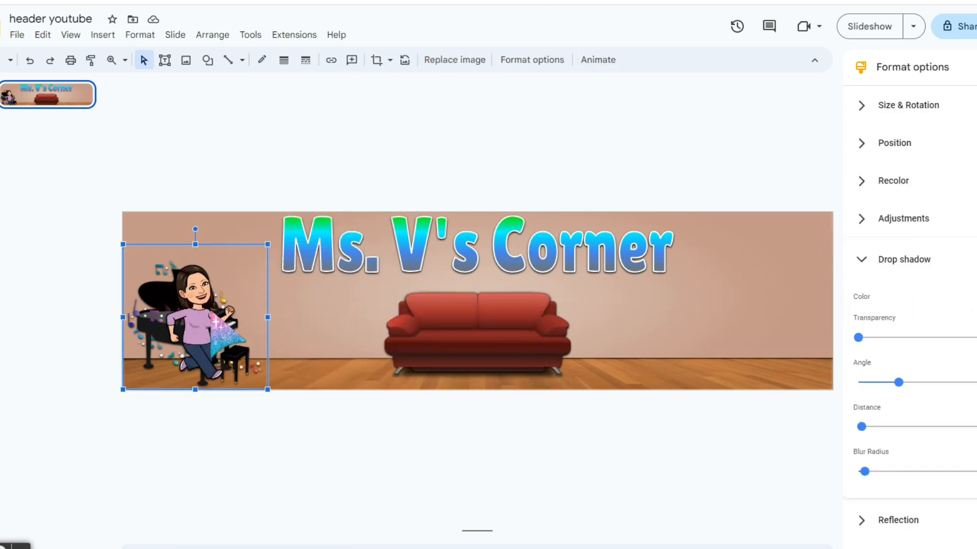
{"action": "key", "text": "Left"}
{"action": "key", "text": "Left"}
{"action": "key", "text": "Left"}
{"action": "key", "text": "Left"}
{"action": "key", "text": "Left"}
{"action": "key", "text": "Left"}
{"action": "key", "text": "Left"}
{"action": "key", "text": "Left"}
{"action": "key", "text": "Left"}
{"action": "key", "text": "Left"}
{"action": "key", "text": "Left"}
{"action": "key", "text": "Left"}
{"action": "key", "text": "Left"}
{"action": "key", "text": "Left"}
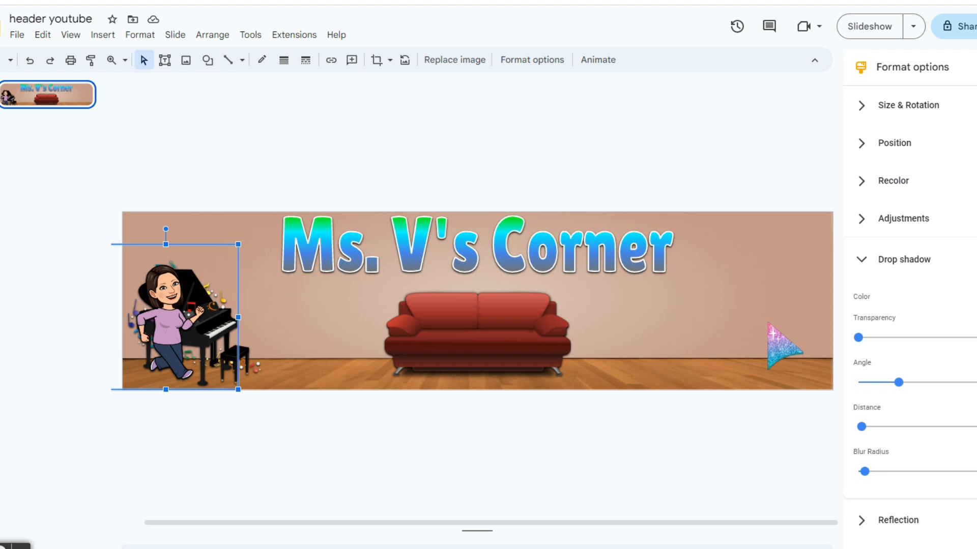
Step: Duplicate the header slide and switch back and forth between the original and the copy to compare them
{"action": "right_click", "coordinate": [13, 101]}
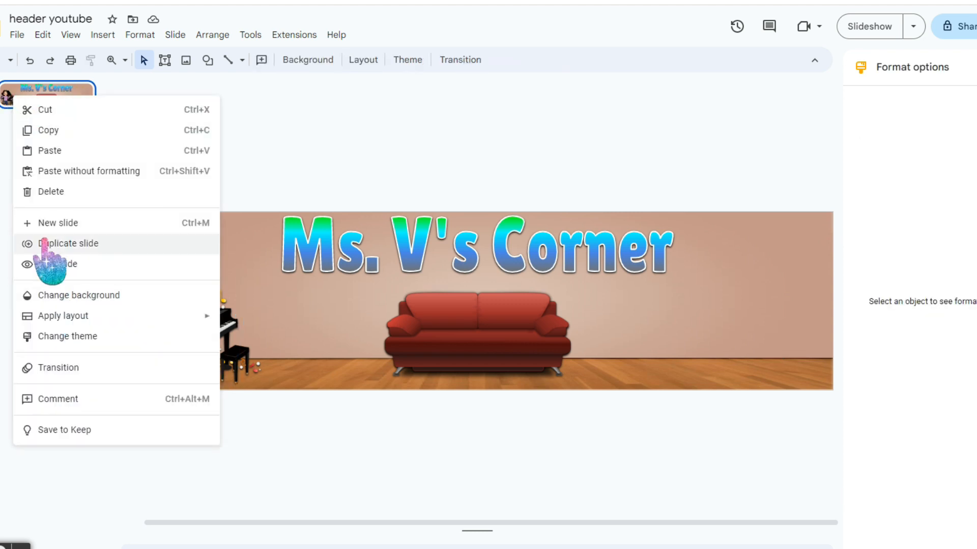
{"action": "left_click", "coordinate": [46, 243]}
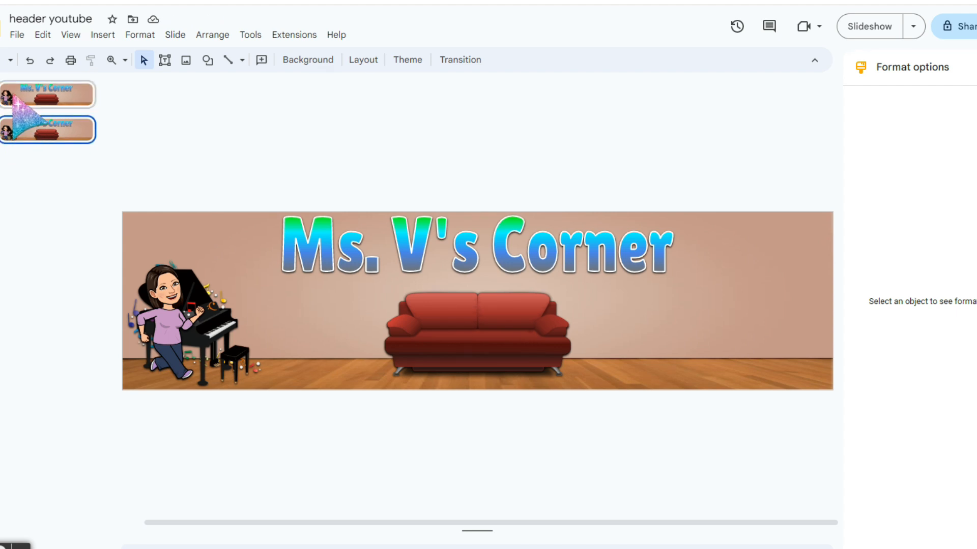
{"action": "left_click", "coordinate": [12, 98]}
{"action": "left_click", "coordinate": [12, 127]}
{"action": "left_click", "coordinate": [17, 102]}
{"action": "left_click", "coordinate": [18, 123]}
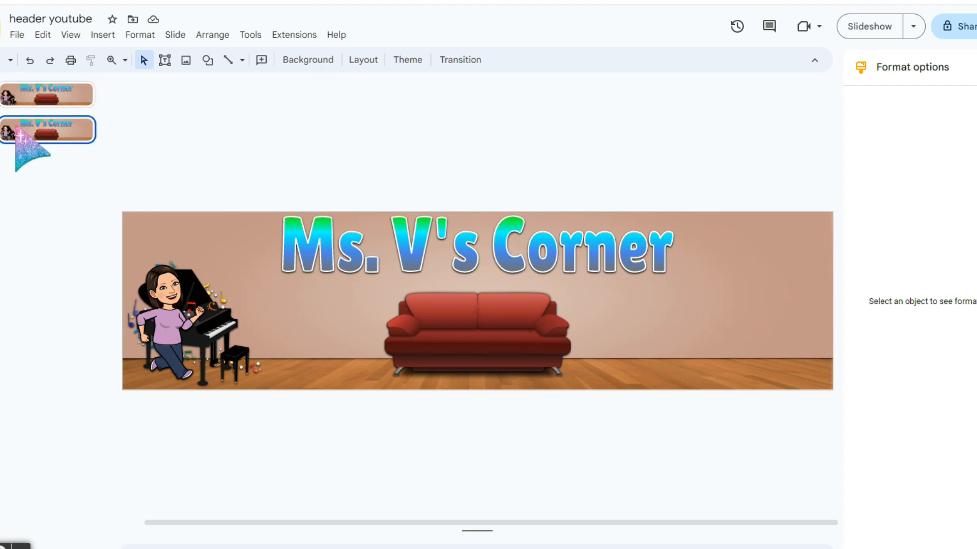
Step: Nudge the Bitmoji avatar a little to the right on the second slide
{"action": "left_click", "coordinate": [161, 312]}
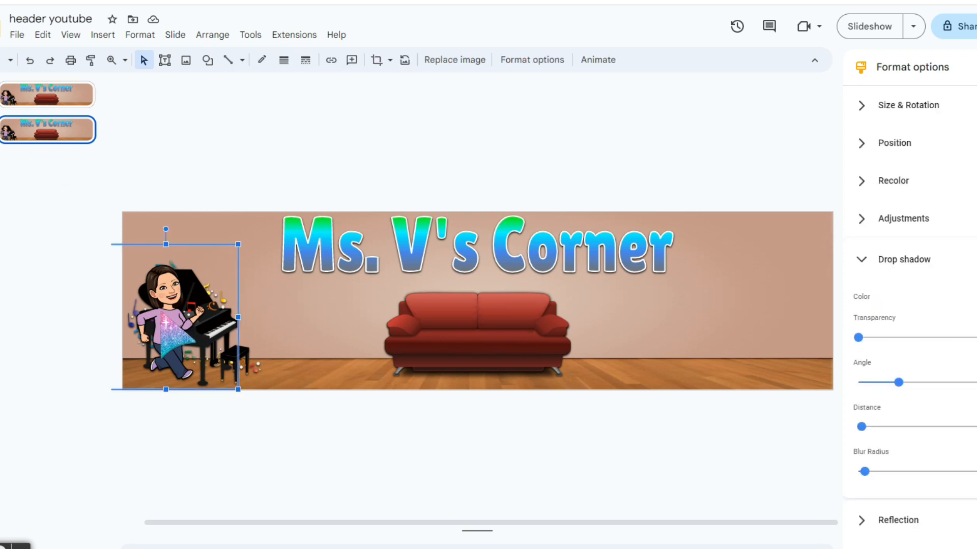
{"action": "key", "text": "Right"}
{"action": "key", "text": "Right"}
{"action": "key", "text": "Right"}
{"action": "key", "text": "Right"}
{"action": "key", "text": "Right"}
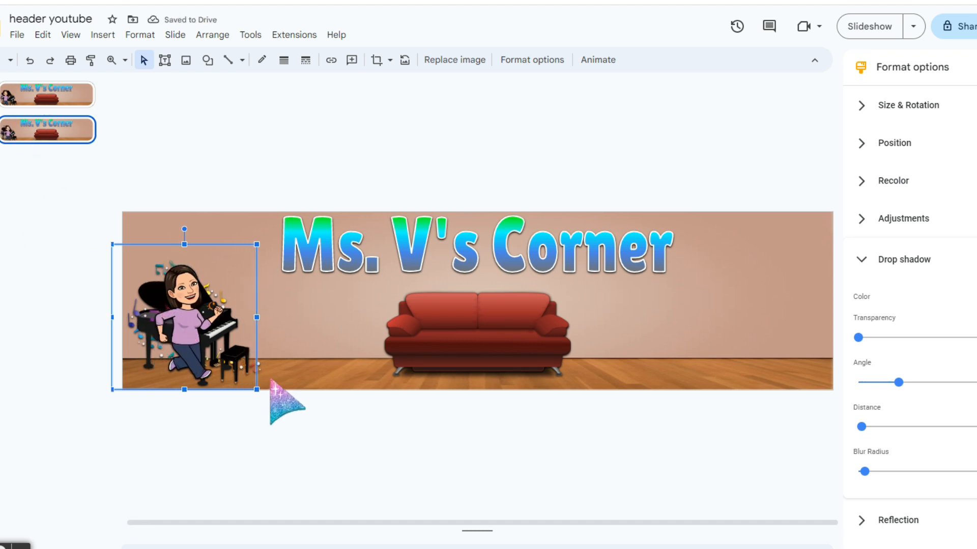
Step: Duplicate the second slide and nudge the Bitmoji avatar farther right on the new third slide
{"action": "left_click", "coordinate": [46, 134]}
{"action": "right_click", "coordinate": [51, 135]}
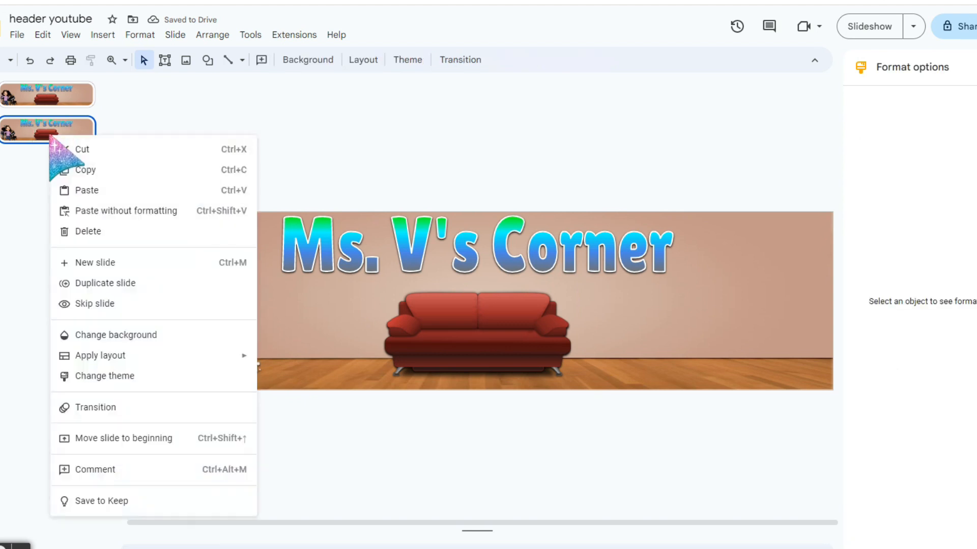
{"action": "left_click", "coordinate": [80, 285]}
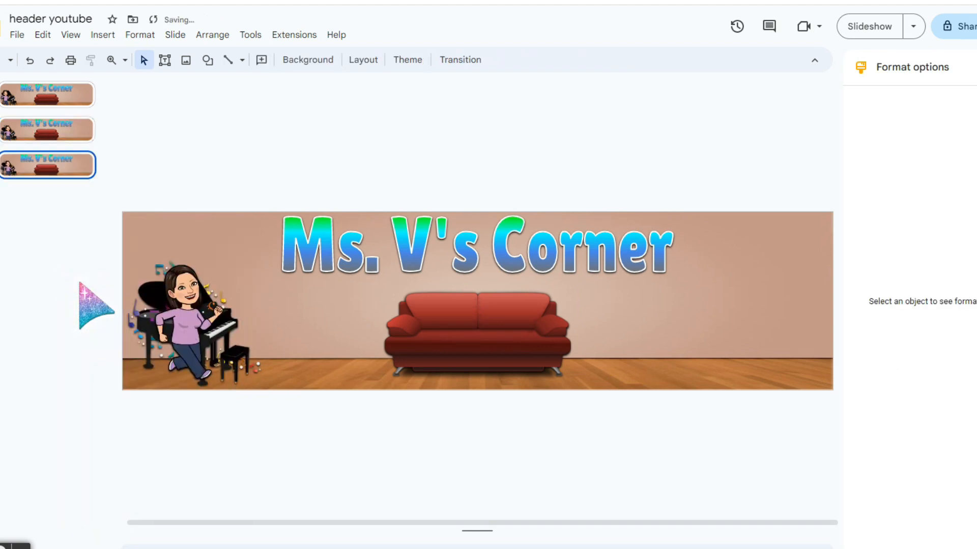
{"action": "left_click", "coordinate": [190, 333]}
{"action": "key", "text": "Right"}
{"action": "key", "text": "Right"}
{"action": "key", "text": "Right"}
{"action": "key", "text": "Right"}
{"action": "key", "text": "Right"}
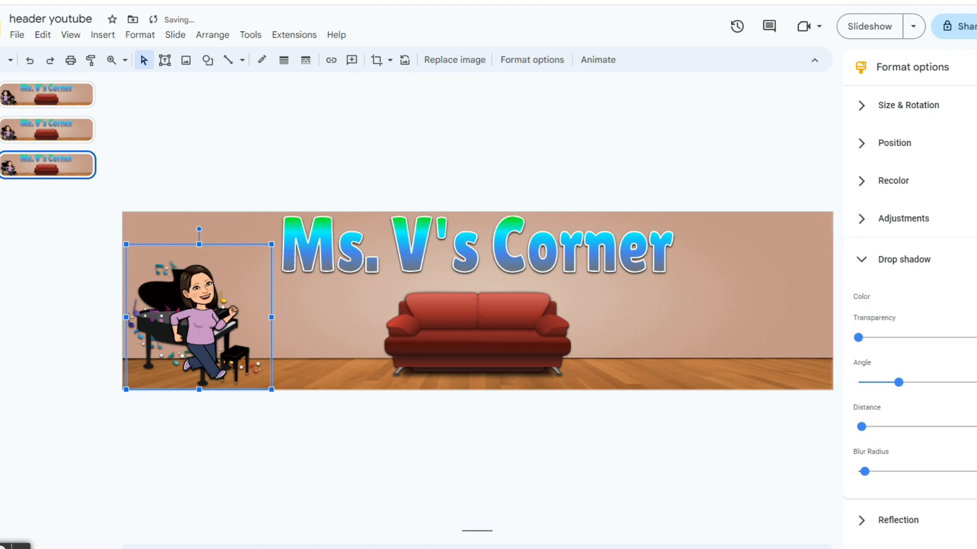
Step: Duplicate the third slide and nudge the Bitmoji avatar farther right on the copy, toward the piano bench
{"action": "right_click", "coordinate": [33, 169]}
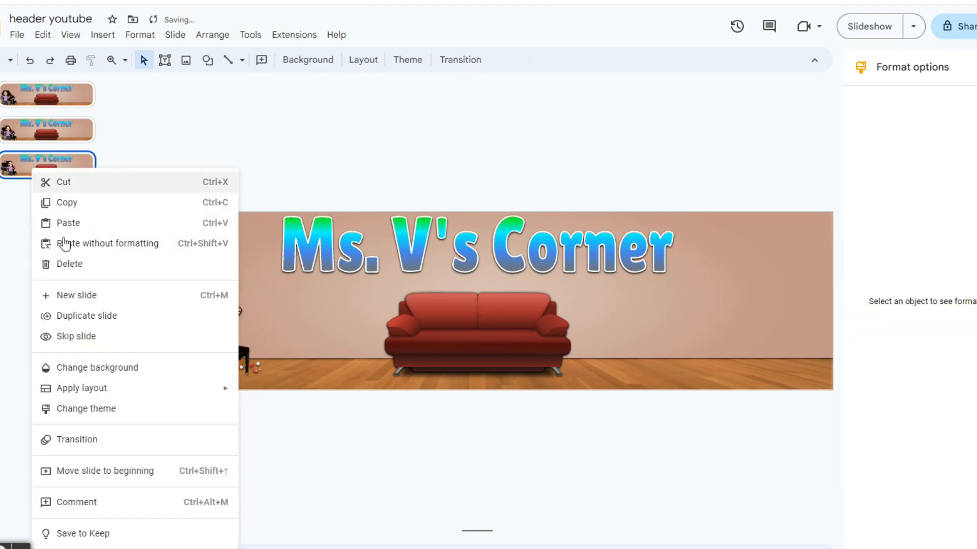
{"action": "left_click", "coordinate": [87, 315]}
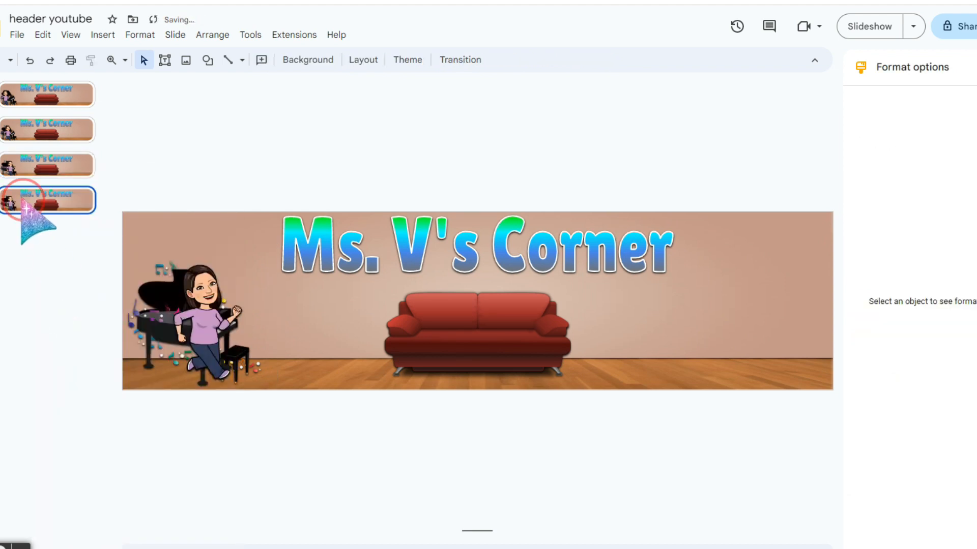
{"action": "left_click", "coordinate": [209, 324]}
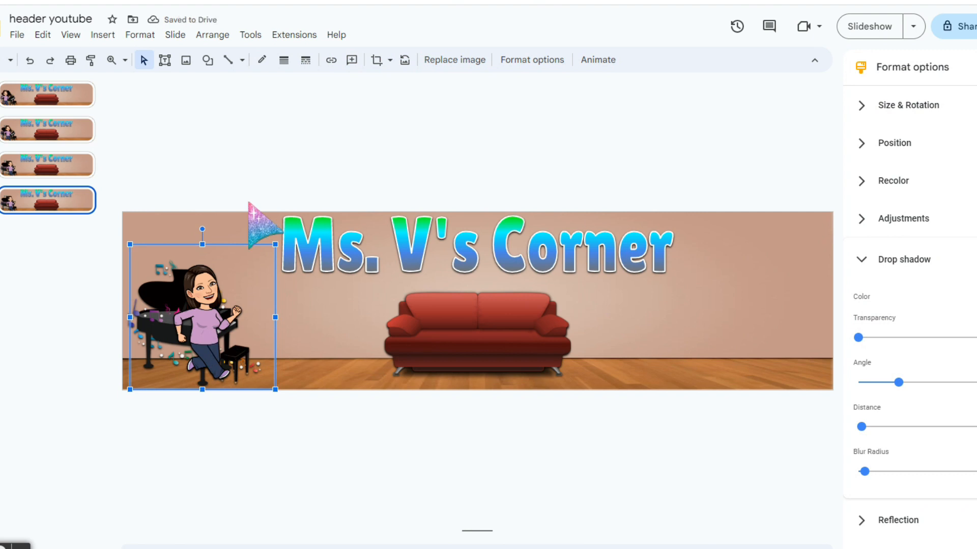
{"action": "key", "text": "Right"}
{"action": "key", "text": "Right"}
{"action": "key", "text": "Right"}
{"action": "key", "text": "Right"}
{"action": "key", "text": "Right"}
{"action": "key", "text": "Right"}
{"action": "key", "text": "Right"}
{"action": "key", "text": "Right"}
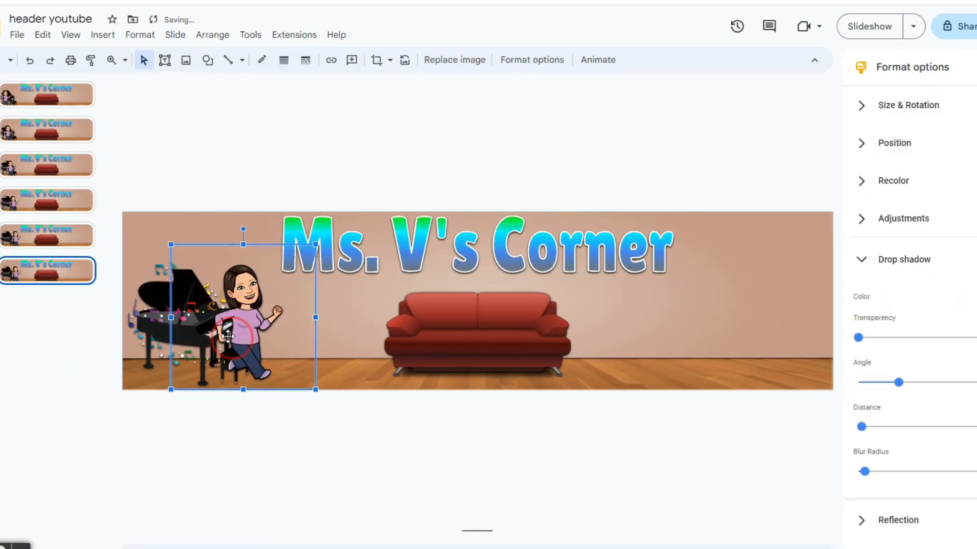
Step: Create the eighth and ninth slides by duplicating the latest slide each time, moving the avatar right past the piano bench
{"action": "right_click", "coordinate": [45, 305]}
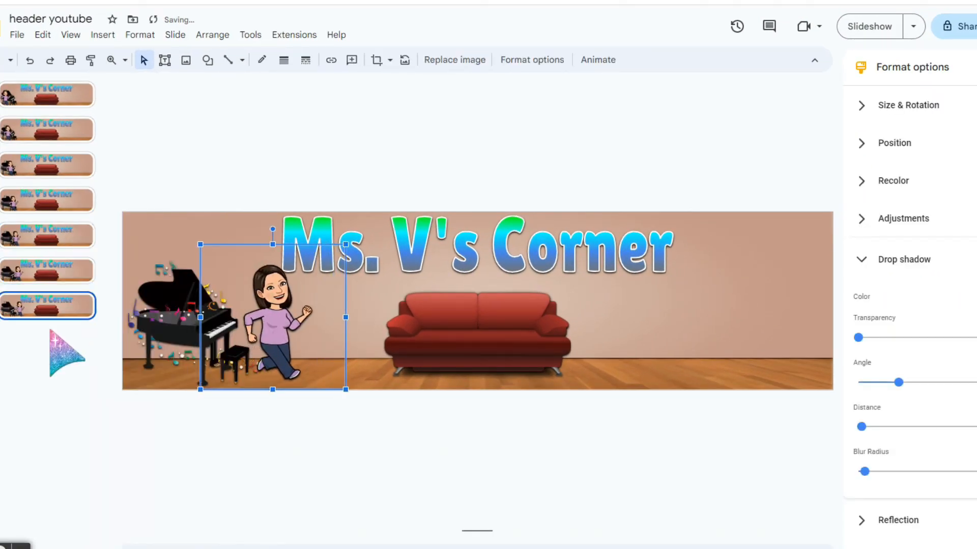
{"action": "right_click", "coordinate": [45, 305]}
{"action": "left_click", "coordinate": [75, 354]}
{"action": "left_click", "coordinate": [285, 326]}
{"action": "right_click", "coordinate": [29, 348]}
{"action": "left_click", "coordinate": [71, 353]}
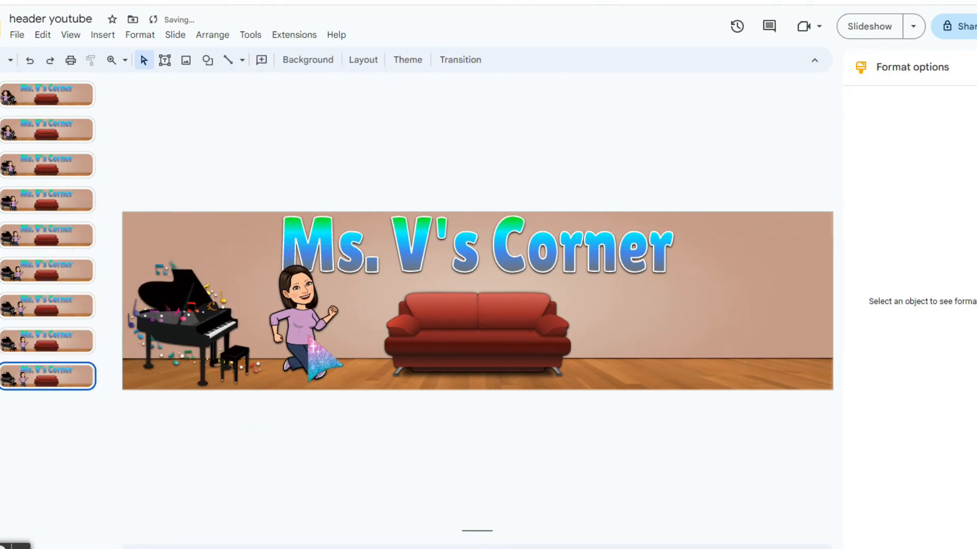
{"action": "left_click", "coordinate": [312, 337]}
Step: Add the tenth and eleventh slides as successive duplicates, shifting the avatar farther right toward the couch on each
{"action": "right_click", "coordinate": [33, 377]}
{"action": "left_click", "coordinate": [74, 354]}
{"action": "left_click", "coordinate": [320, 333]}
{"action": "right_click", "coordinate": [38, 417]}
{"action": "left_click", "coordinate": [76, 181]}
{"action": "left_click", "coordinate": [334, 328]}
{"action": "key", "text": "Right"}
{"action": "key", "text": "Right"}
{"action": "key", "text": "Right"}
{"action": "key", "text": "Right"}
Step: Duplicate the eleventh slide and nudge the avatar right on the copy, closer to the couch
{"action": "right_click", "coordinate": [29, 451]}
{"action": "left_click", "coordinate": [76, 217]}
{"action": "left_click", "coordinate": [356, 328]}
{"action": "key", "text": "Right"}
{"action": "key", "text": "Right"}
{"action": "key", "text": "Right"}
Step: Duplicate the twelfth slide and nudge the avatar right on the copy, up to the couch's left arm
{"action": "right_click", "coordinate": [65, 488]}
{"action": "left_click", "coordinate": [96, 256]}
{"action": "left_click", "coordinate": [373, 328]}
{"action": "key", "text": "Right"}
{"action": "key", "text": "Right"}
{"action": "key", "text": "Right"}
{"action": "key", "text": "Right"}
Step: Duplicate the thirteenth slide and nudge the avatar right on the copy, in front of the couch's left side
{"action": "right_click", "coordinate": [41, 514]}
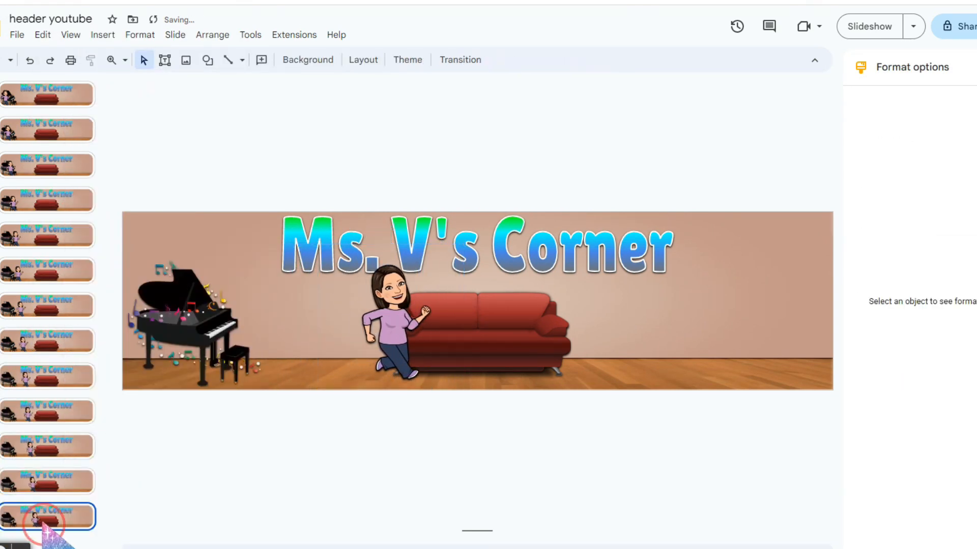
{"action": "left_click", "coordinate": [76, 281]}
{"action": "left_click", "coordinate": [391, 329]}
{"action": "key", "text": "Right"}
{"action": "key", "text": "Right"}
{"action": "key", "text": "Right"}
{"action": "key", "text": "Right"}
Step: Duplicate the fourteenth slide and nudge the avatar slightly farther right along the couch on the copy
{"action": "left_click", "coordinate": [70, 281]}
{"action": "left_click", "coordinate": [413, 325]}
{"action": "key", "text": "Right"}
{"action": "key", "text": "Right"}
{"action": "key", "text": "Right"}
{"action": "key", "text": "Right"}
Step: Duplicate the fifteenth slide and nudge the avatar right on the copy, toward the couch's middle
{"action": "right_click", "coordinate": [37, 523]}
{"action": "left_click", "coordinate": [91, 288]}
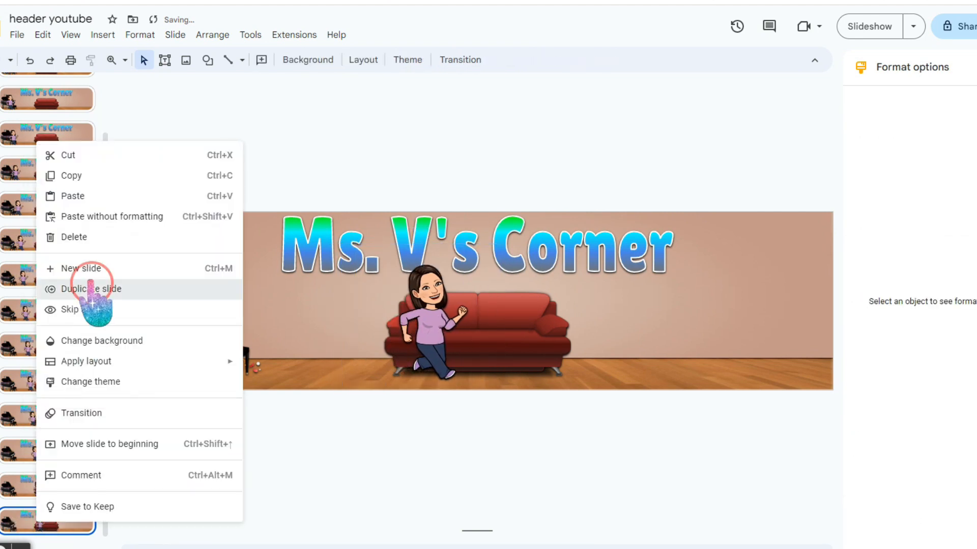
{"action": "left_click", "coordinate": [432, 326]}
{"action": "key", "text": "Right"}
{"action": "key", "text": "Right"}
{"action": "key", "text": "Right"}
{"action": "key", "text": "Right"}
Step: Duplicate the sixteenth slide and nudge the avatar right on the copy to just before the couch's center
{"action": "right_click", "coordinate": [29, 519]}
{"action": "left_click", "coordinate": [74, 286]}
{"action": "left_click", "coordinate": [448, 326]}
{"action": "key", "text": "Right"}
{"action": "key", "text": "Right"}
{"action": "key", "text": "Right"}
{"action": "key", "text": "Right"}
Step: Duplicate the seventeenth slide and replace the walking avatar on the copy with a seated Bitmoji found by searching "sit"
{"action": "right_click", "coordinate": [30, 519]}
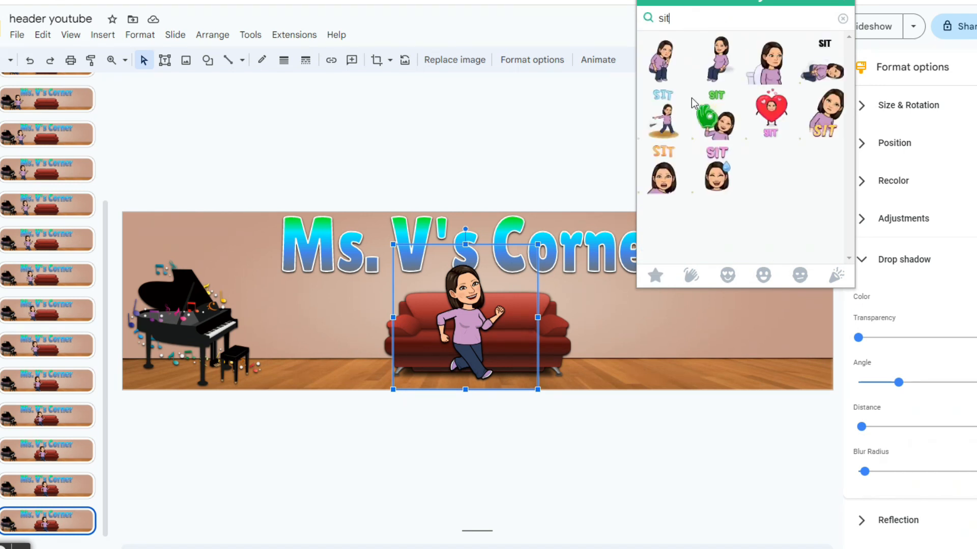
{"action": "left_click_drag", "start_coordinate": [548, 316], "coordinate": [519, 325]}
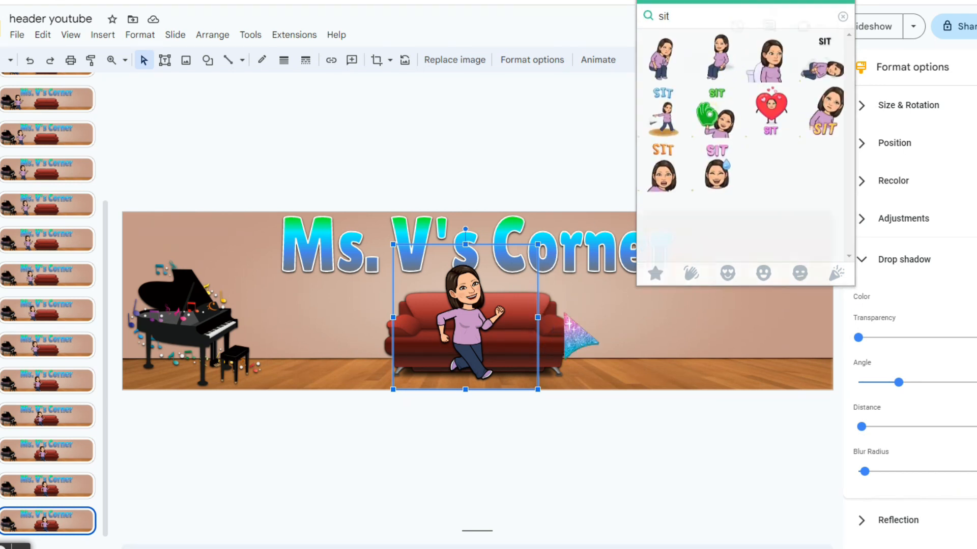
{"action": "left_click_drag", "start_coordinate": [765, 301], "coordinate": [549, 330]}
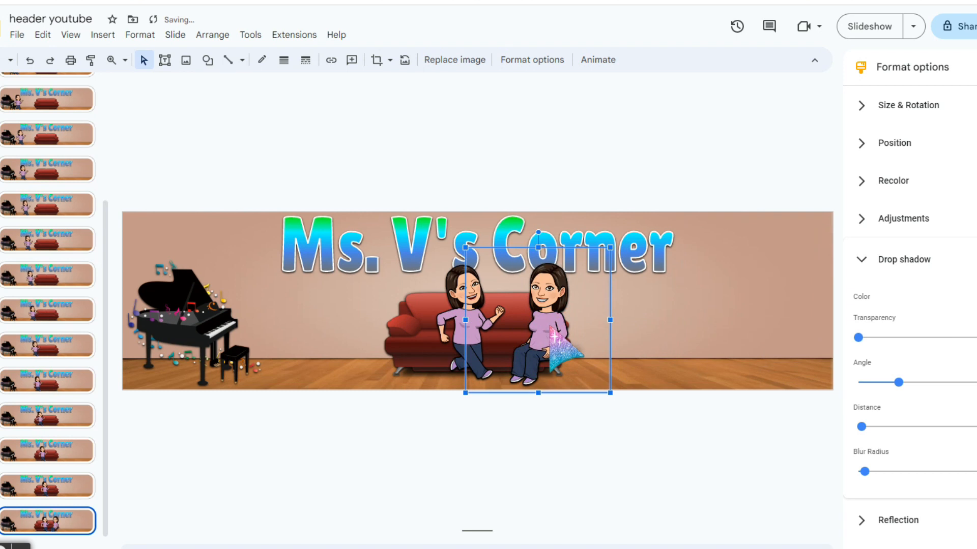
{"action": "left_click", "coordinate": [456, 317]}
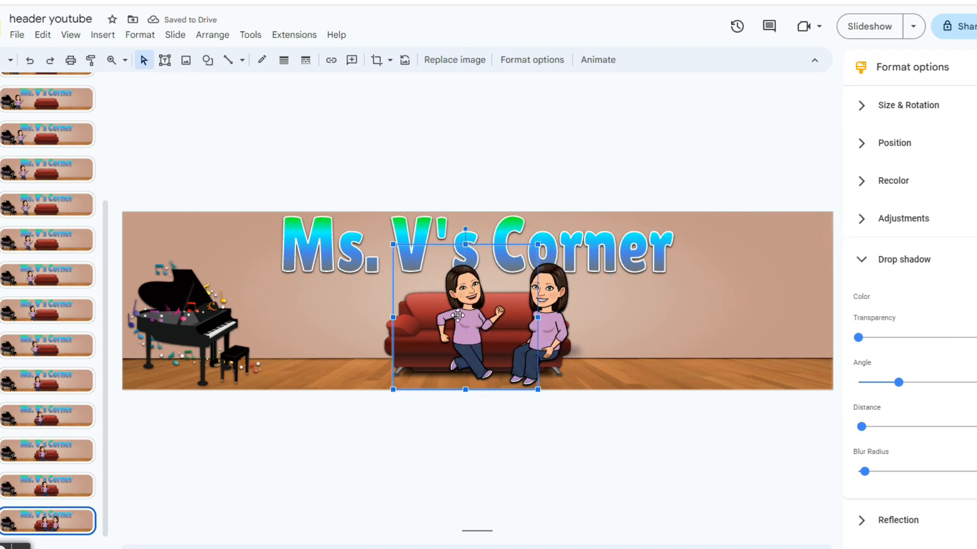
{"action": "key", "text": "Delete"}
Step: Nudge the seated Bitmoji left until it sits at the middle of the couch
{"action": "left_click_drag", "start_coordinate": [555, 333], "coordinate": [551, 333]}
{"action": "key", "text": "Left"}
{"action": "key", "text": "Left"}
{"action": "key", "text": "Left"}
{"action": "key", "text": "Left"}
{"action": "key", "text": "Left"}
{"action": "key", "text": "Left"}
{"action": "key", "text": "Left"}
{"action": "key", "text": "Left"}
{"action": "key", "text": "Left"}
{"action": "key", "text": "Left"}
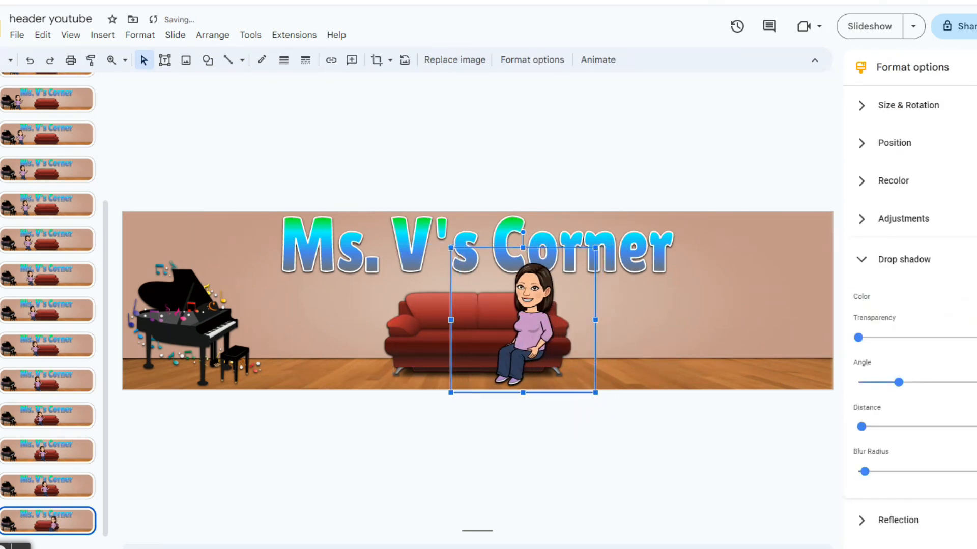
{"action": "key", "text": "Left"}
{"action": "key", "text": "Left"}
{"action": "key", "text": "Left"}
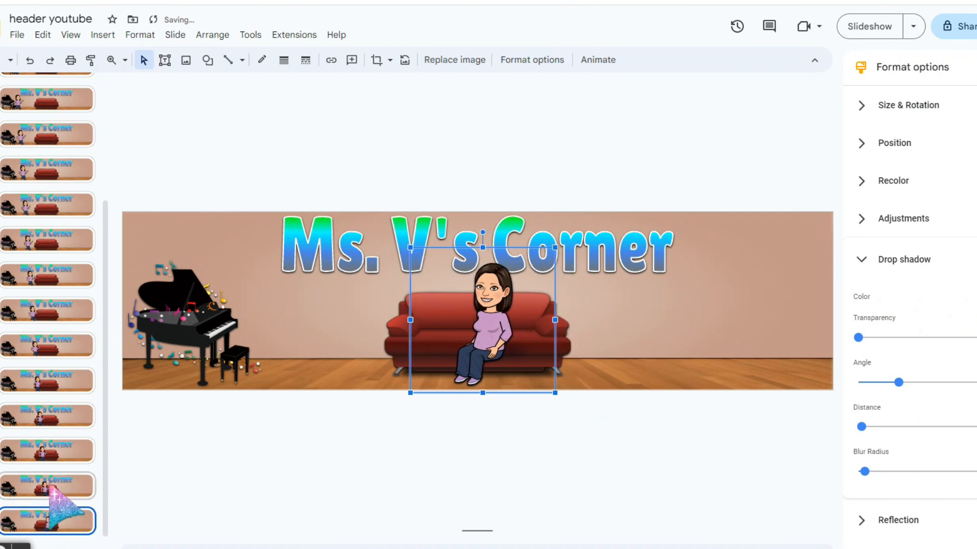
Step: Compare the seated pose with the walking pose on the preceding slide and shrink the seated Bitmoji slightly
{"action": "left_click", "coordinate": [46, 487]}
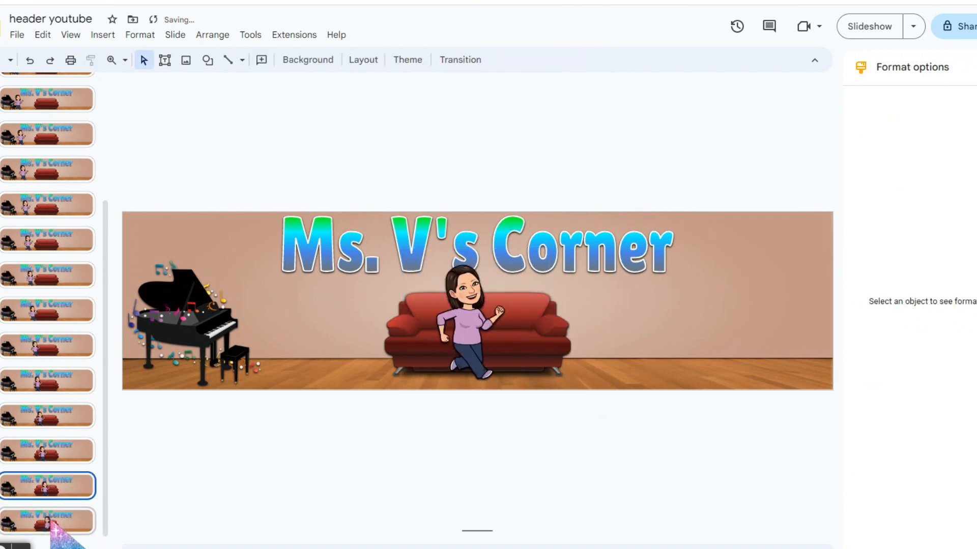
{"action": "left_click", "coordinate": [51, 521]}
{"action": "left_click", "coordinate": [49, 487]}
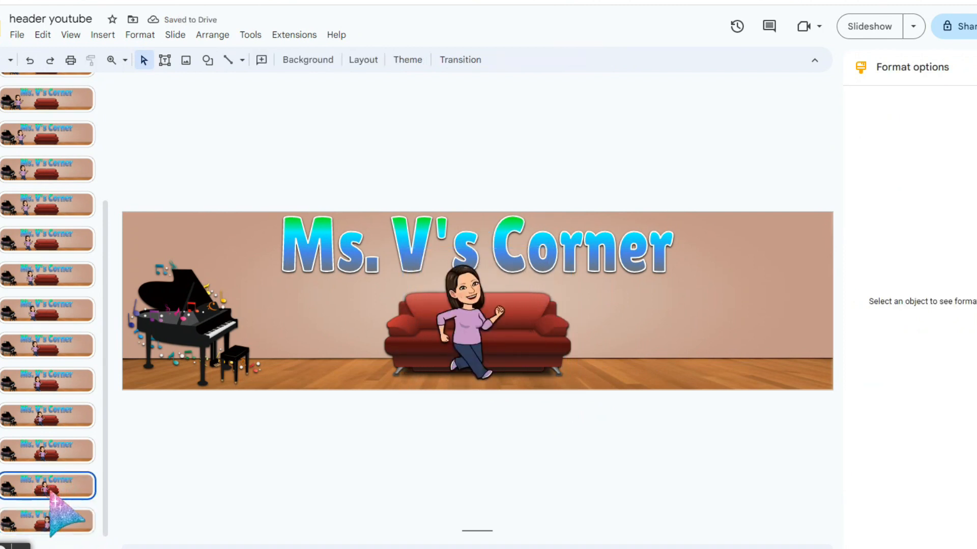
{"action": "left_click", "coordinate": [92, 519]}
{"action": "left_click", "coordinate": [545, 244]}
{"action": "left_click_drag", "start_coordinate": [550, 249], "coordinate": [542, 253]}
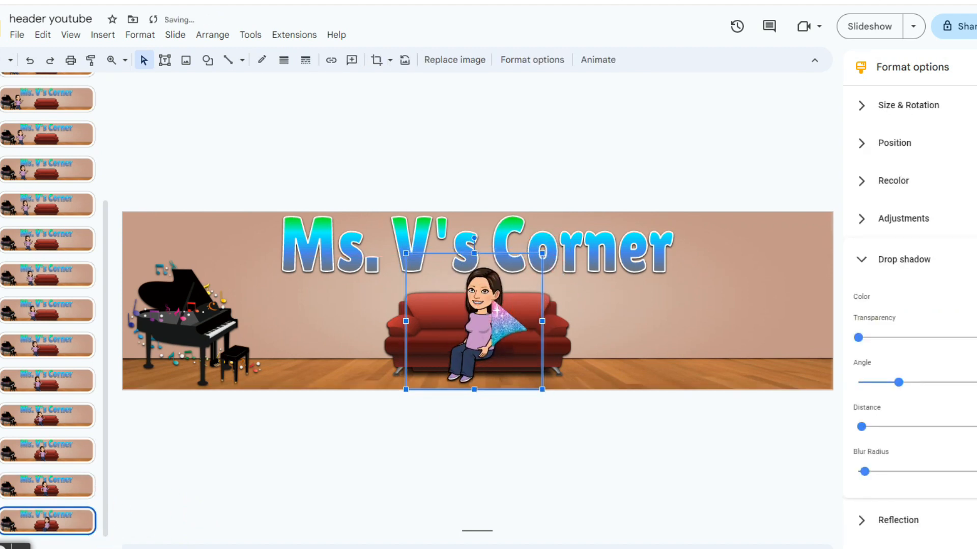
Step: Flip through the last few slides to compare the poses, and raise the seated Bitmoji slightly on the couch
{"action": "left_click", "coordinate": [83, 483]}
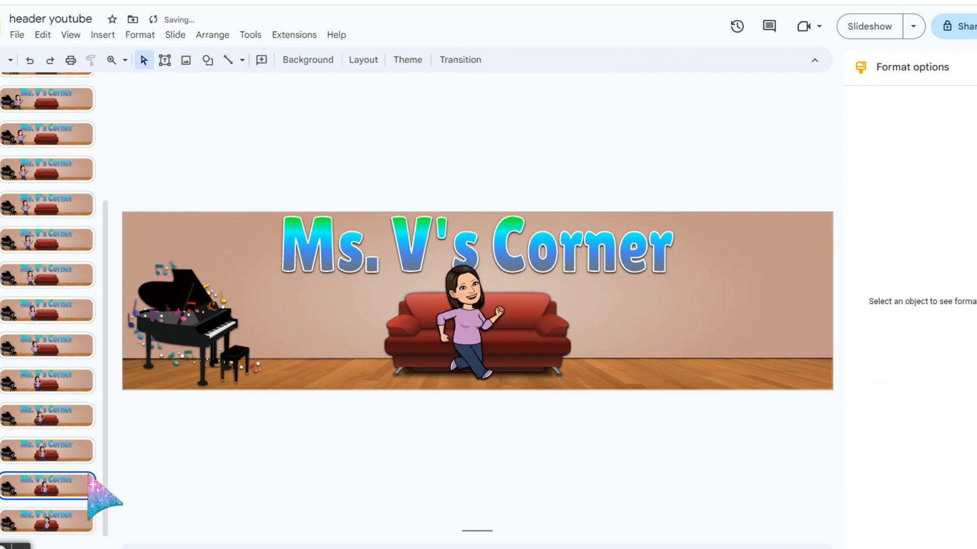
{"action": "key", "text": "Down"}
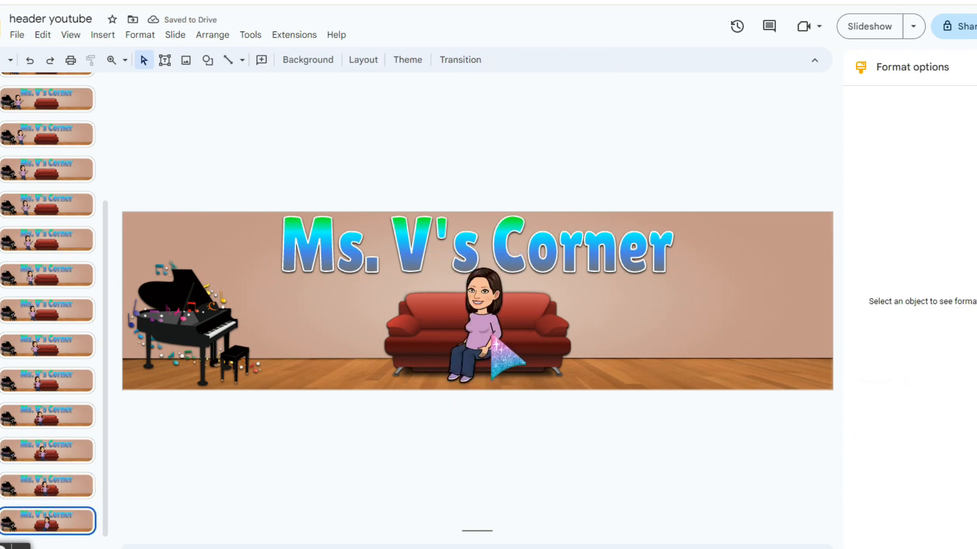
{"action": "key", "text": "Up"}
{"action": "key", "text": "Up"}
{"action": "key", "text": "Up"}
{"action": "key", "text": "Down"}
{"action": "key", "text": "Down"}
{"action": "key", "text": "Down"}
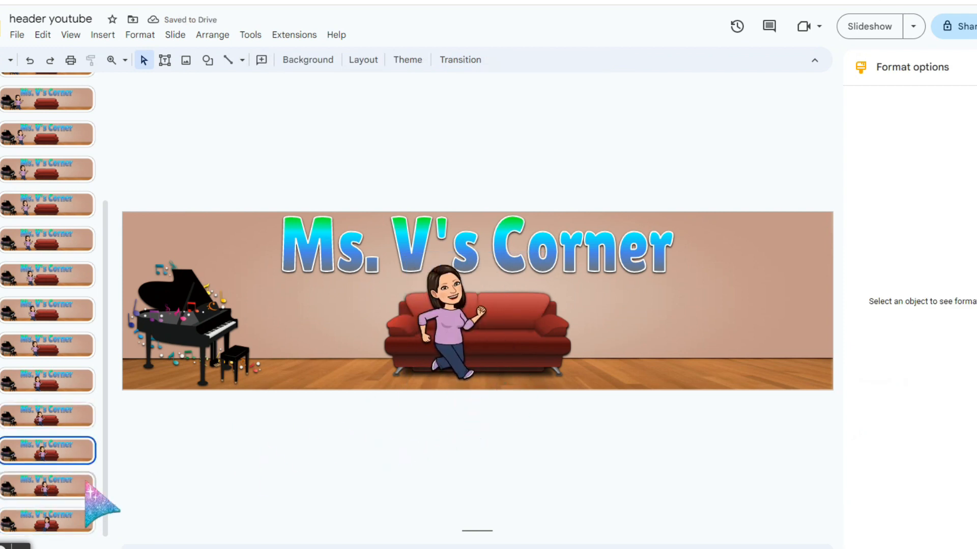
{"action": "left_click", "coordinate": [481, 323]}
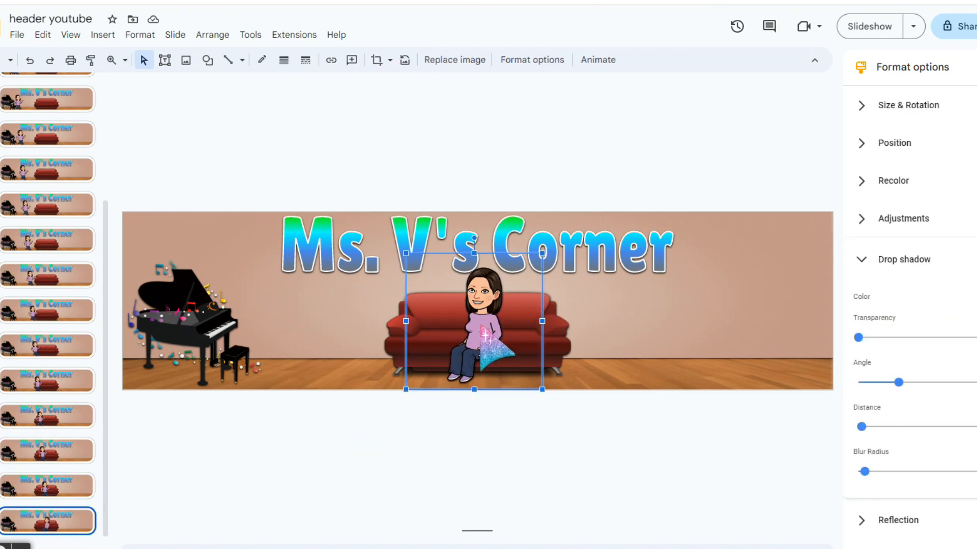
{"action": "left_click", "coordinate": [75, 493]}
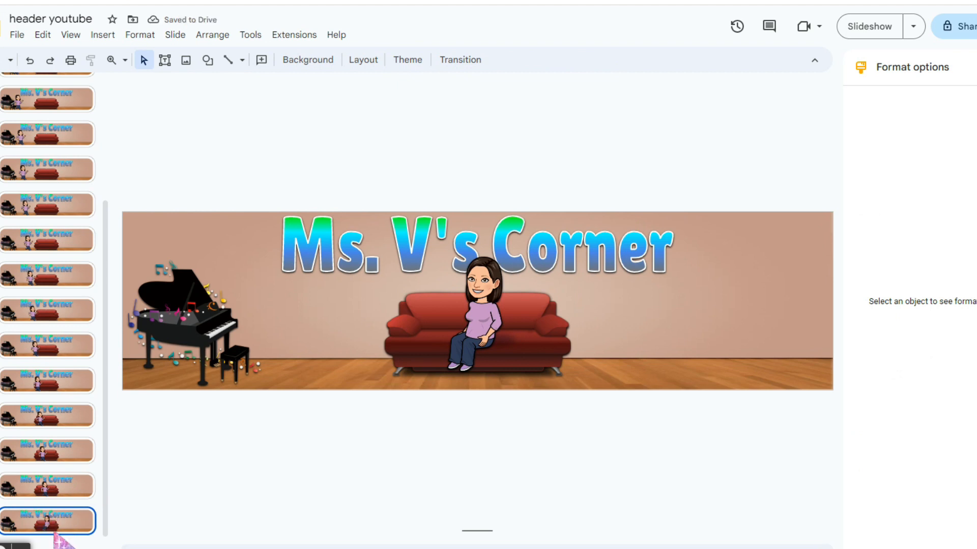
Step: Duplicate the seated-Bitmoji slide three times to hold the sitting pose
{"action": "right_click", "coordinate": [55, 529]}
{"action": "left_click", "coordinate": [111, 300]}
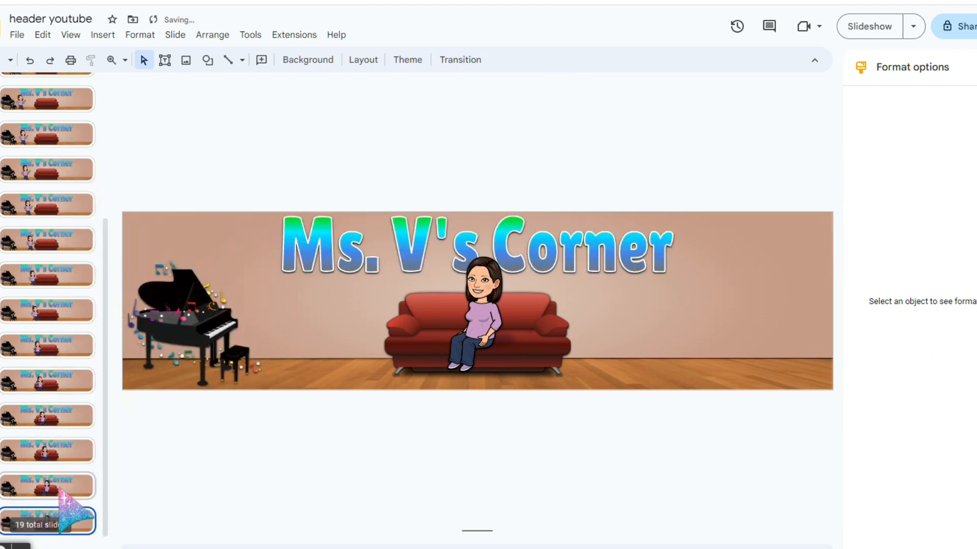
{"action": "right_click", "coordinate": [66, 519]}
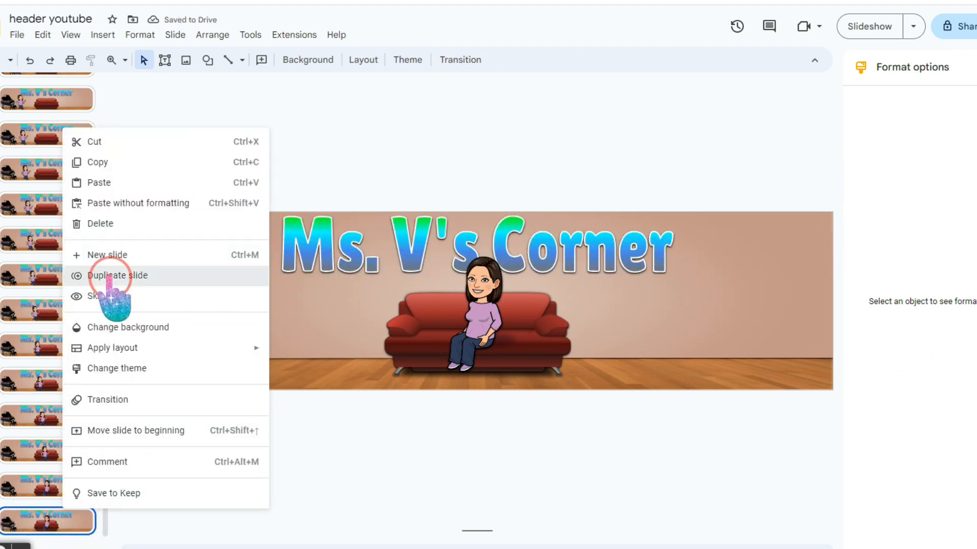
{"action": "left_click", "coordinate": [114, 276]}
{"action": "right_click", "coordinate": [56, 526]}
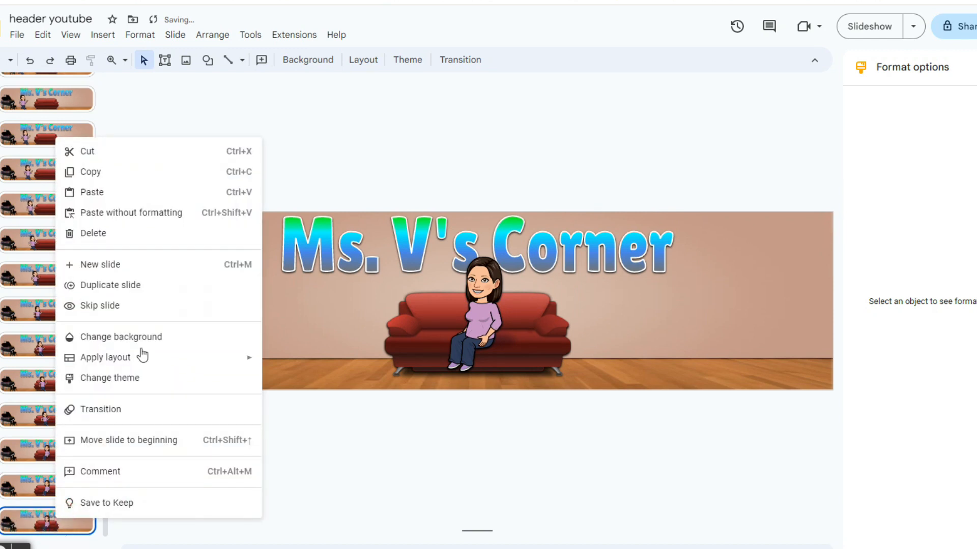
{"action": "left_click", "coordinate": [119, 281]}
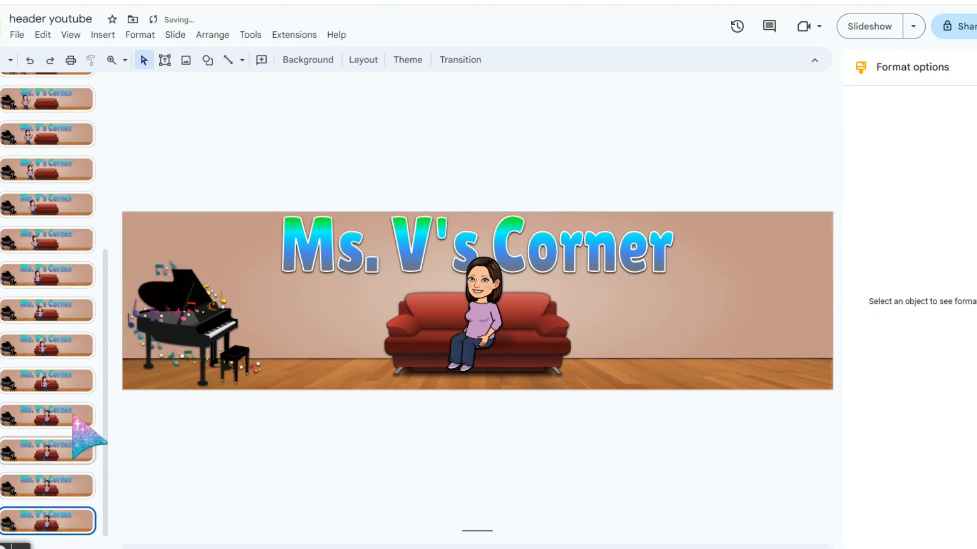
Step: Replace the seated Bitmoji on the last slide with the walking Bitmoji from the recent ones
{"action": "left_click", "coordinate": [473, 325]}
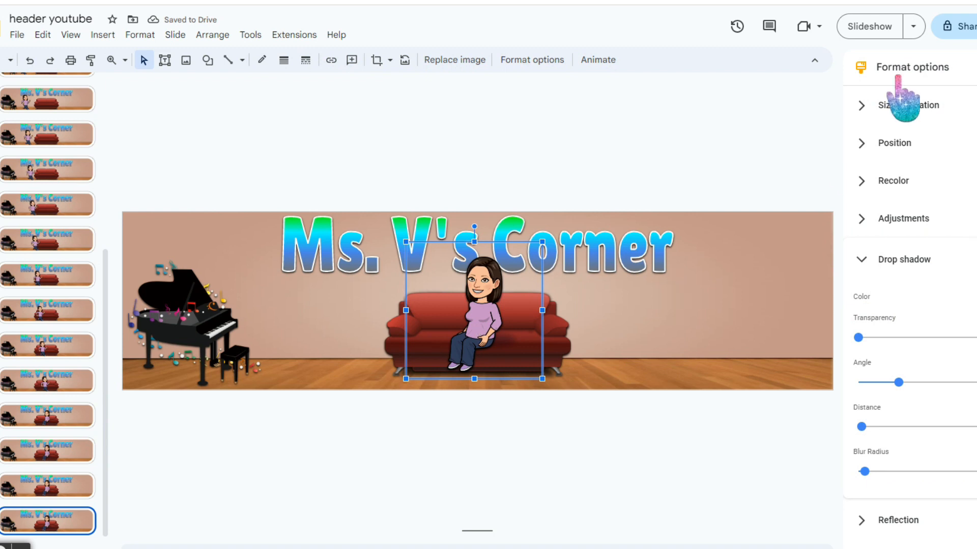
{"action": "key", "text": "Delete"}
{"action": "left_click", "coordinate": [836, 1]}
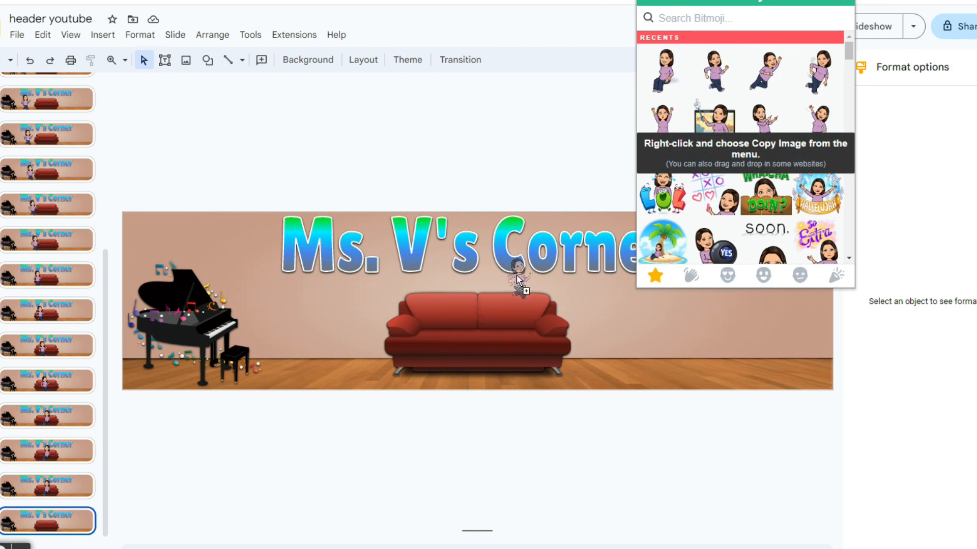
{"action": "left_click_drag", "start_coordinate": [517, 279], "coordinate": [514, 273]}
Step: Give the walking Bitmoji a drop shadow with minimum transparency and move it in front of the couch's right side
{"action": "left_click", "coordinate": [976, 259]}
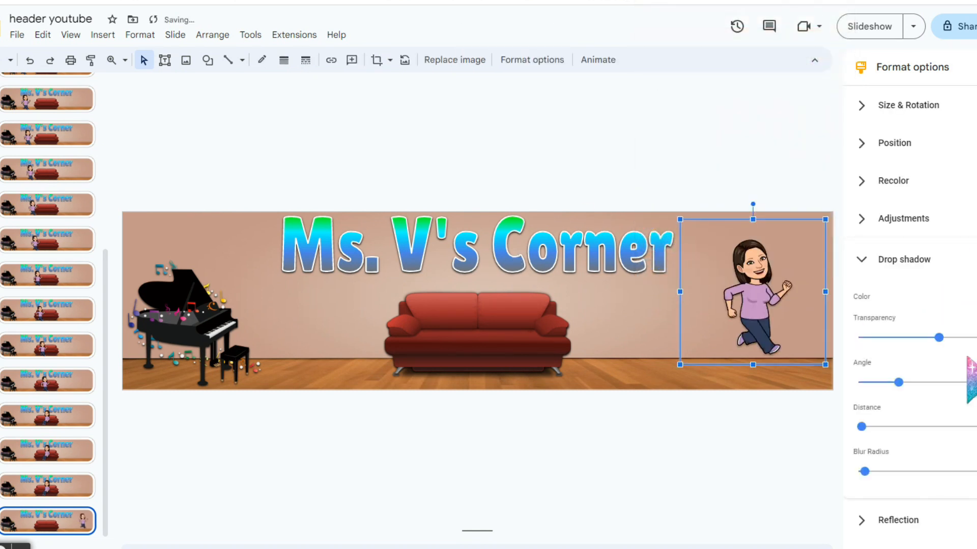
{"action": "left_click_drag", "start_coordinate": [938, 338], "coordinate": [721, 341]}
{"action": "left_click_drag", "start_coordinate": [727, 300], "coordinate": [519, 326]}
Step: Compare the last slide with the preceding seated slide and nudge the walking avatar left to align with the seated position
{"action": "left_click", "coordinate": [47, 488]}
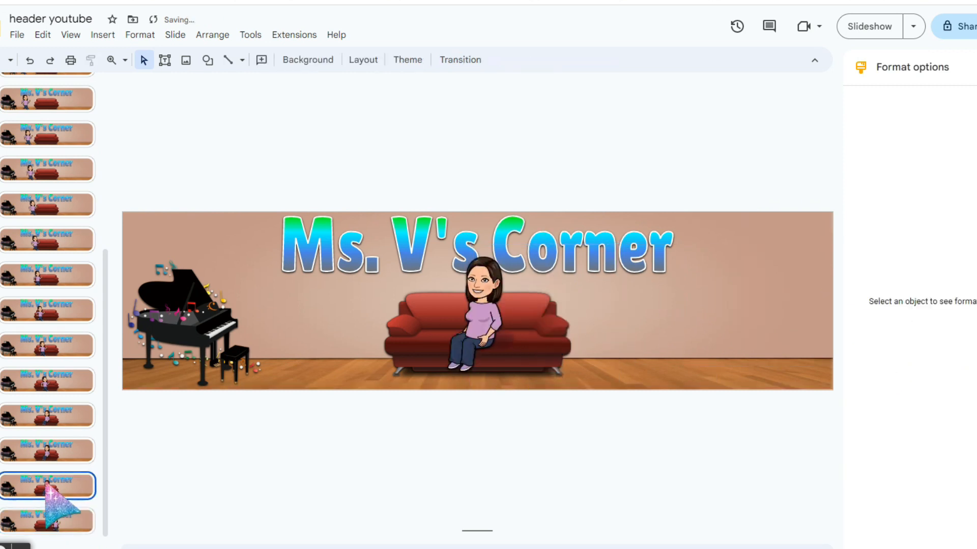
{"action": "key", "text": "Down"}
{"action": "left_click", "coordinate": [540, 335]}
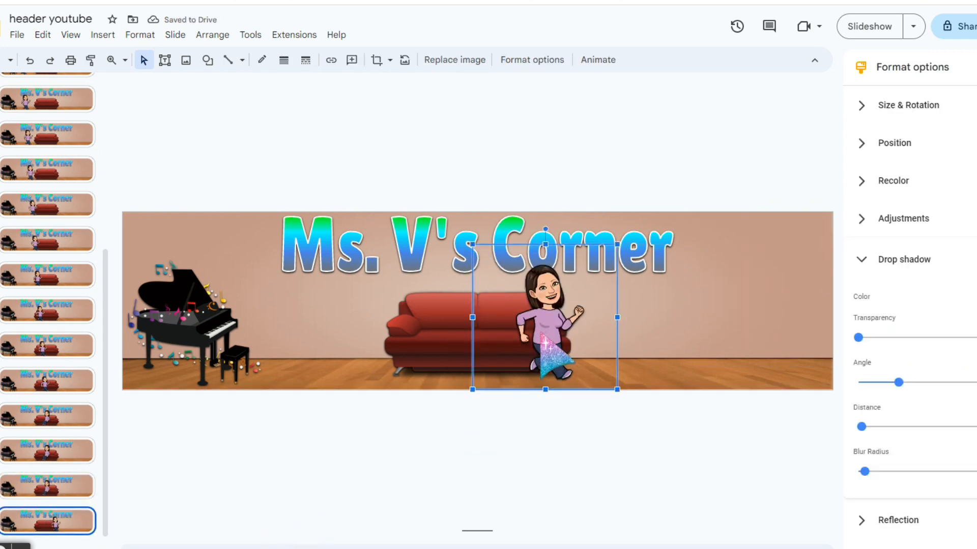
{"action": "key", "text": "Left"}
{"action": "key", "text": "Left"}
{"action": "key", "text": "Left"}
{"action": "key", "text": "Left"}
{"action": "key", "text": "Left"}
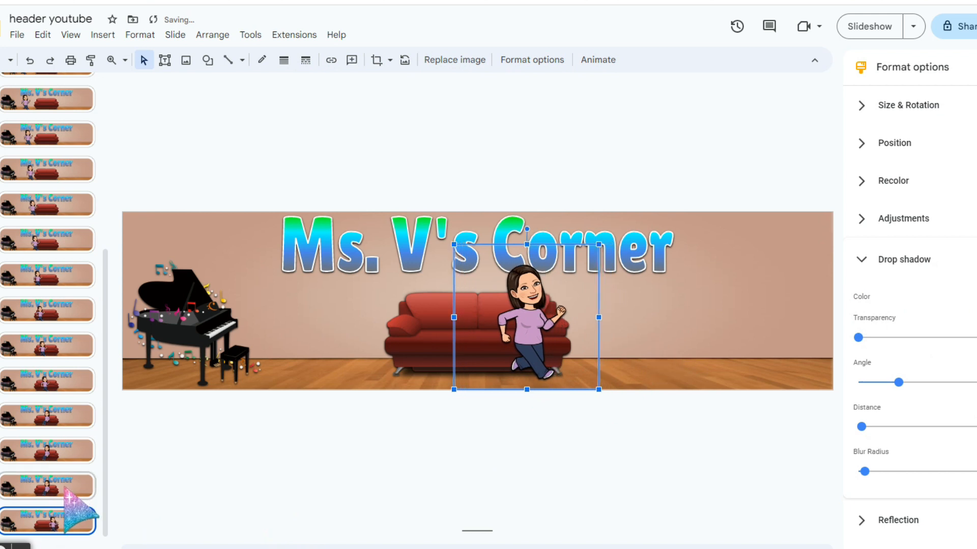
{"action": "left_click", "coordinate": [66, 487]}
{"action": "key", "text": "Down"}
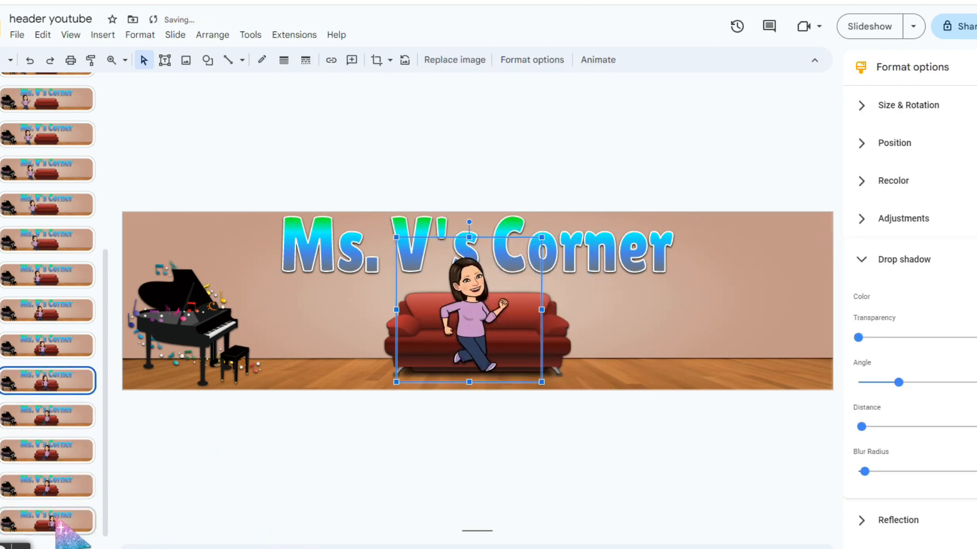
Step: Duplicate the last slide, nudge the walking avatar down and right on the copy, and return to the original to compare
{"action": "left_click", "coordinate": [67, 534]}
{"action": "right_click", "coordinate": [68, 537]}
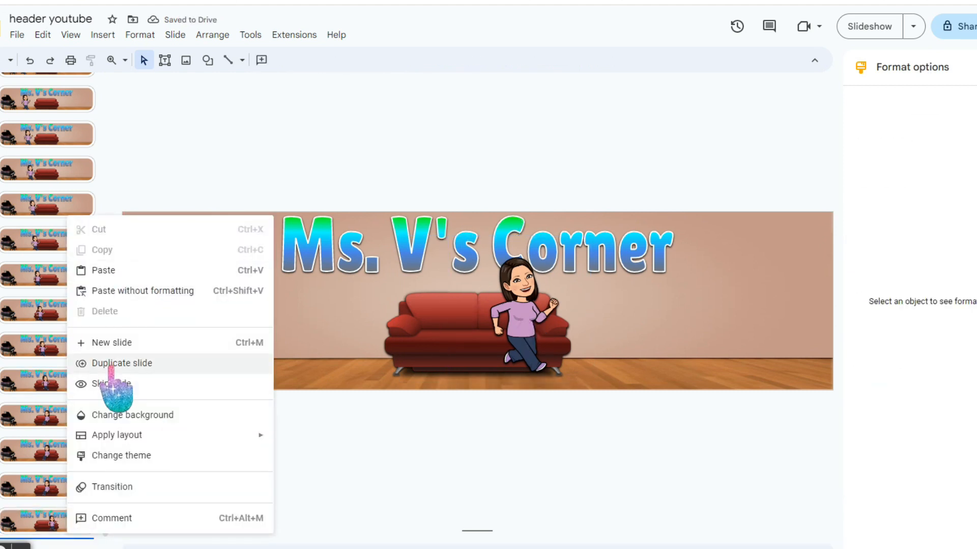
{"action": "left_click", "coordinate": [114, 364]}
{"action": "left_click", "coordinate": [530, 302]}
{"action": "key", "text": "Down"}
{"action": "key", "text": "Right"}
{"action": "left_click", "coordinate": [50, 482]}
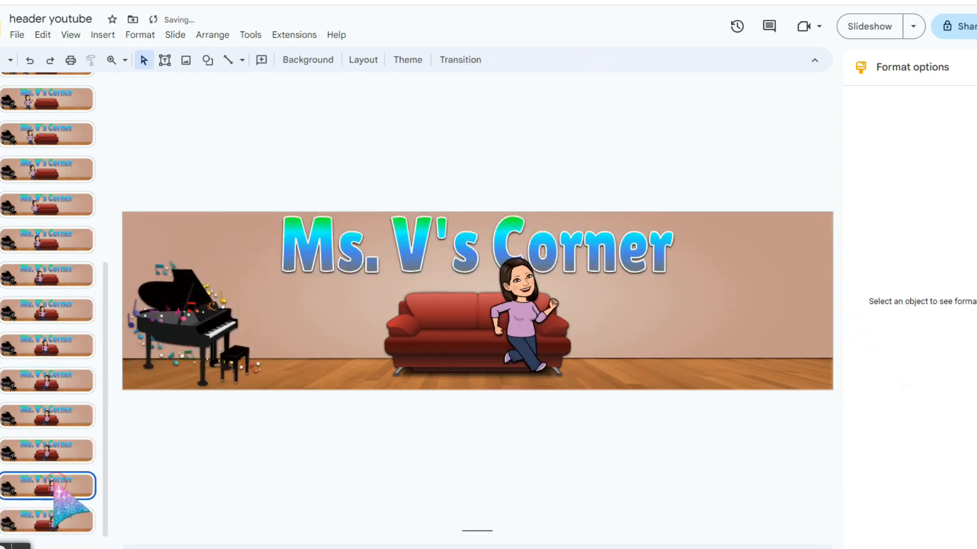
Step: Compare the last slides, duplicate the final one, and nudge the walking avatar down and right to the couch's right armrest
{"action": "key", "text": "Up"}
{"action": "key", "text": "Down"}
{"action": "key", "text": "Down"}
{"action": "right_click", "coordinate": [27, 529]}
{"action": "left_click", "coordinate": [80, 298]}
{"action": "left_click", "coordinate": [524, 328]}
{"action": "key", "text": "Down"}
{"action": "key", "text": "Right"}
{"action": "key", "text": "Right"}
{"action": "key", "text": "Right"}
{"action": "key", "text": "Right"}
{"action": "key", "text": "Right"}
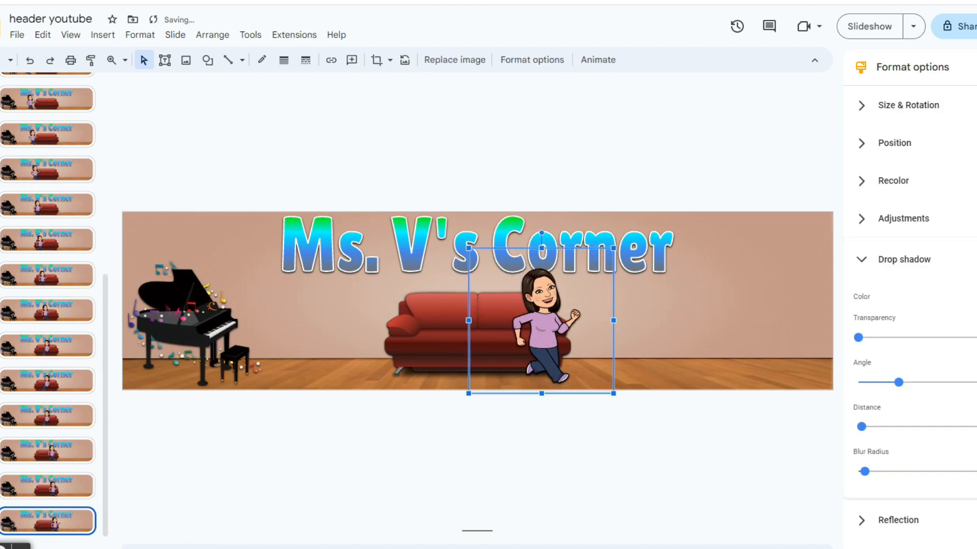
Step: Review the walking sequence by stepping through every slide from the first to the last
{"action": "scroll", "coordinate": [76, 84], "scroll_direction": "up", "scroll_amount": 8}
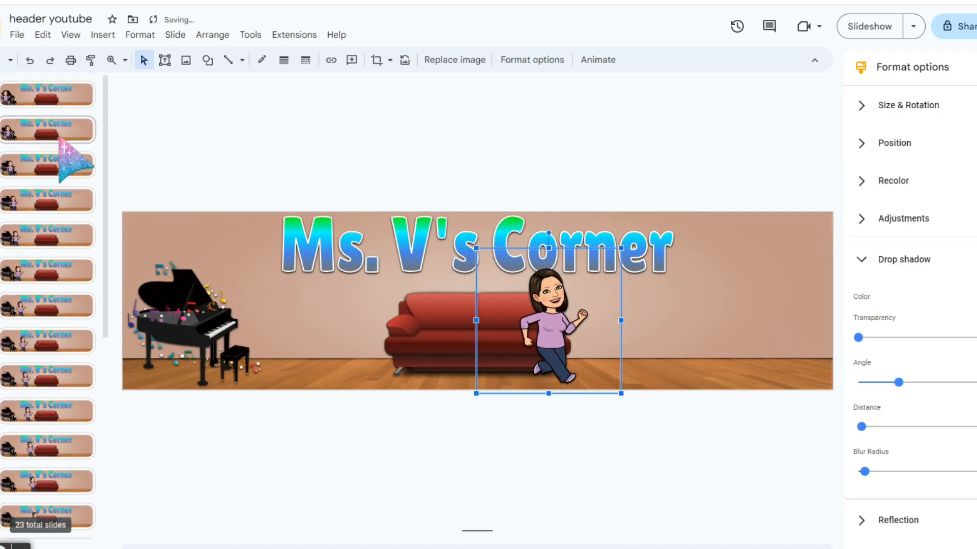
{"action": "left_click", "coordinate": [32, 85]}
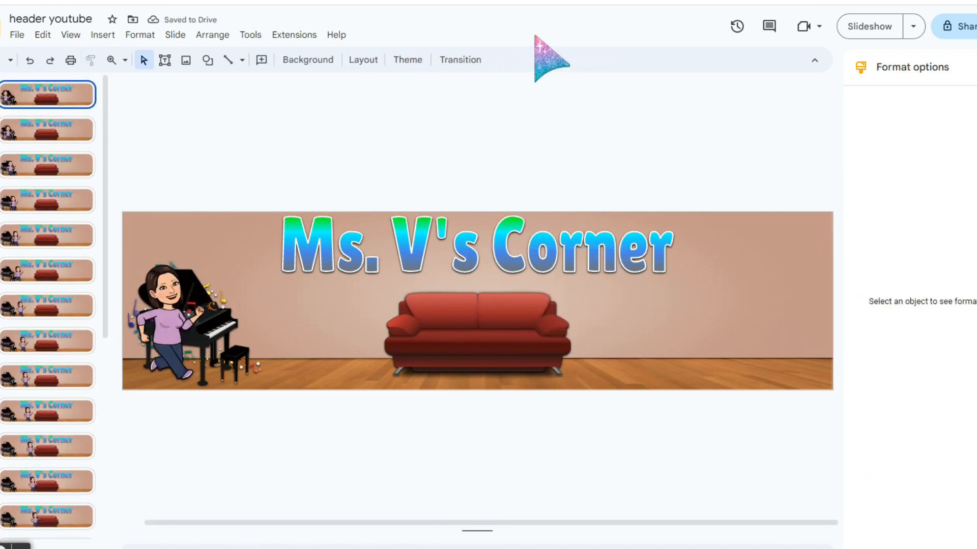
{"action": "key", "text": "Down"}
{"action": "key", "text": "Down"}
{"action": "key", "text": "Down"}
{"action": "key", "text": "Down"}
{"action": "key", "text": "Down"}
{"action": "key", "text": "Down"}
{"action": "key", "text": "Down"}
{"action": "key", "text": "Down"}
{"action": "key", "text": "Down"}
{"action": "key", "text": "Down"}
{"action": "key", "text": "Down"}
{"action": "key", "text": "Down"}
{"action": "key", "text": "Down"}
{"action": "key", "text": "Down"}
{"action": "key", "text": "Down"}
{"action": "key", "text": "Down"}
{"action": "key", "text": "Down"}
{"action": "key", "text": "Down"}
{"action": "key", "text": "Down"}
{"action": "key", "text": "Down"}
{"action": "key", "text": "Down"}
{"action": "key", "text": "Down"}
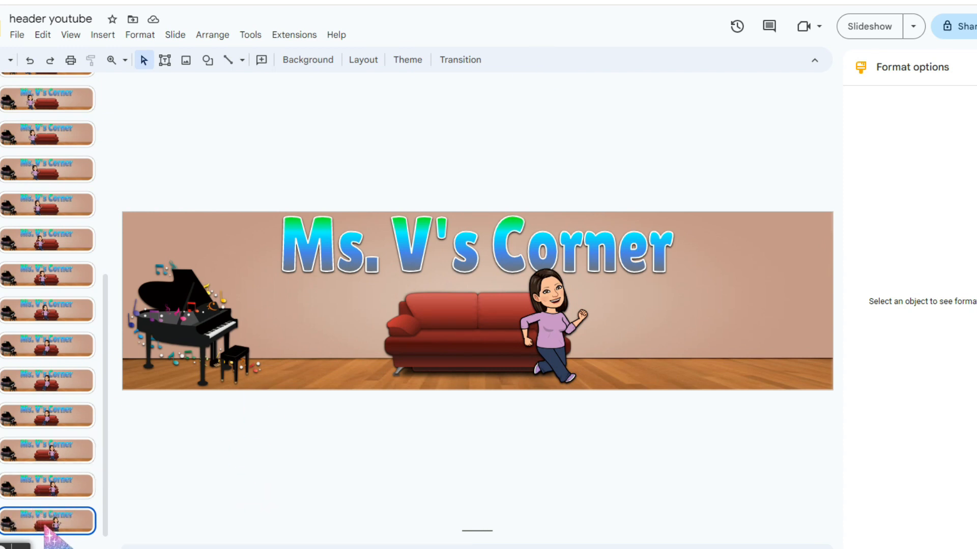
Step: Duplicate the last slide and nudge the walking avatar a small step right over the couch's armrest
{"action": "right_click", "coordinate": [46, 529]}
{"action": "left_click", "coordinate": [114, 291]}
{"action": "left_click", "coordinate": [576, 325]}
{"action": "key", "text": "Right"}
{"action": "key", "text": "Right"}
{"action": "key", "text": "Right"}
{"action": "key", "text": "Right"}
Step: Duplicate the newest slide and nudge the walking avatar right to the outer edge of the couch
{"action": "right_click", "coordinate": [72, 515]}
{"action": "left_click", "coordinate": [111, 280]}
{"action": "left_click", "coordinate": [585, 323]}
{"action": "key", "text": "Right"}
{"action": "key", "text": "Right"}
{"action": "key", "text": "Right"}
{"action": "key", "text": "Right"}
Step: Add two more duplicates of the last slide, moving the walking avatar further right until it is clear of the couch
{"action": "right_click", "coordinate": [74, 525]}
{"action": "left_click", "coordinate": [115, 291]}
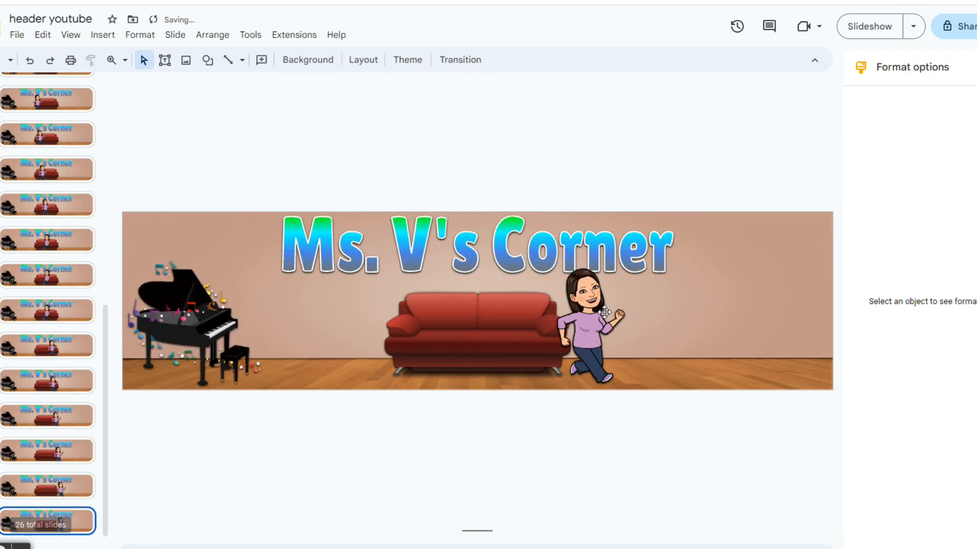
{"action": "right_click", "coordinate": [54, 524]}
{"action": "left_click", "coordinate": [115, 297]}
{"action": "left_click", "coordinate": [643, 375]}
{"action": "key", "text": "Right"}
{"action": "key", "text": "Right"}
{"action": "key", "text": "Right"}
{"action": "key", "text": "Right"}
Step: Duplicate the last slide and nudge the walking avatar right until it stands under the end of the title
{"action": "right_click", "coordinate": [61, 524]}
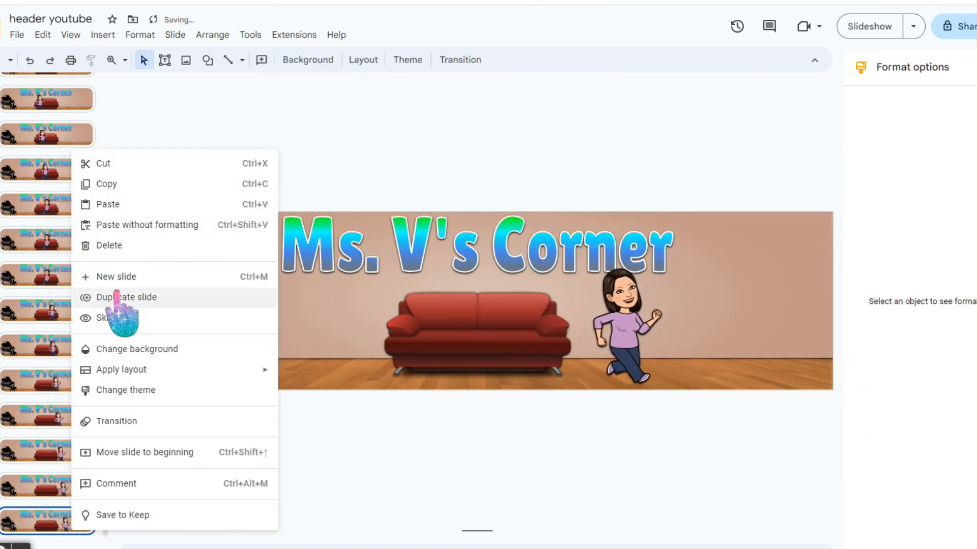
{"action": "left_click", "coordinate": [116, 297]}
{"action": "left_click", "coordinate": [627, 325]}
{"action": "key", "text": "Right"}
{"action": "key", "text": "Right"}
{"action": "key", "text": "Right"}
{"action": "key", "text": "Right"}
Step: Duplicate the last slide and insert the pic_me-removebg-preview image from the computer's Desktop folder
{"action": "right_click", "coordinate": [61, 524]}
{"action": "left_click", "coordinate": [114, 297]}
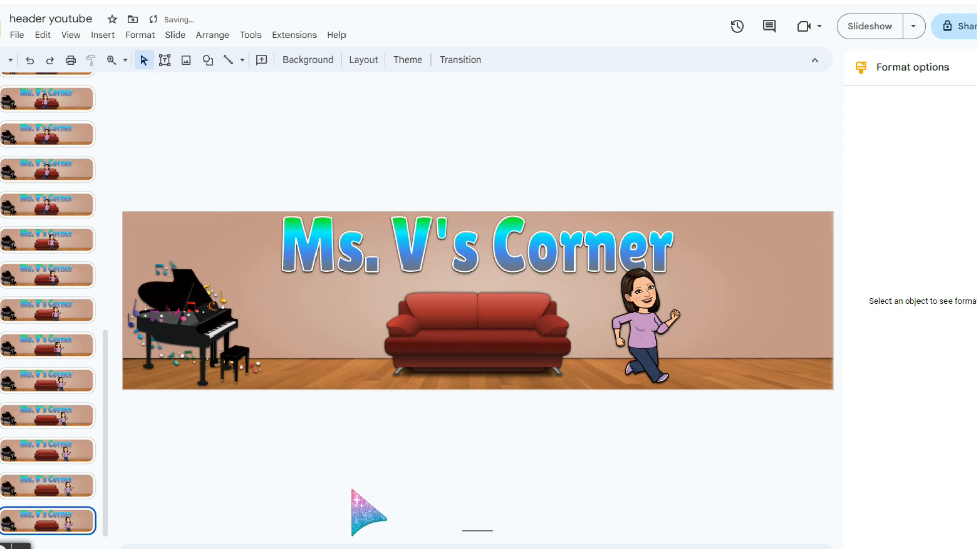
{"action": "left_click", "coordinate": [102, 36]}
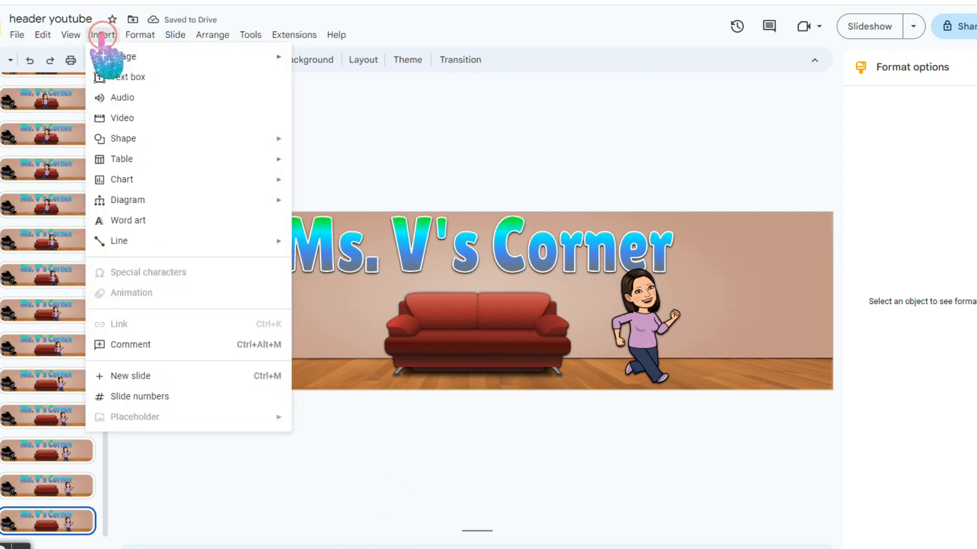
{"action": "mouse_move", "coordinate": [116, 60]}
{"action": "left_click", "coordinate": [375, 59]}
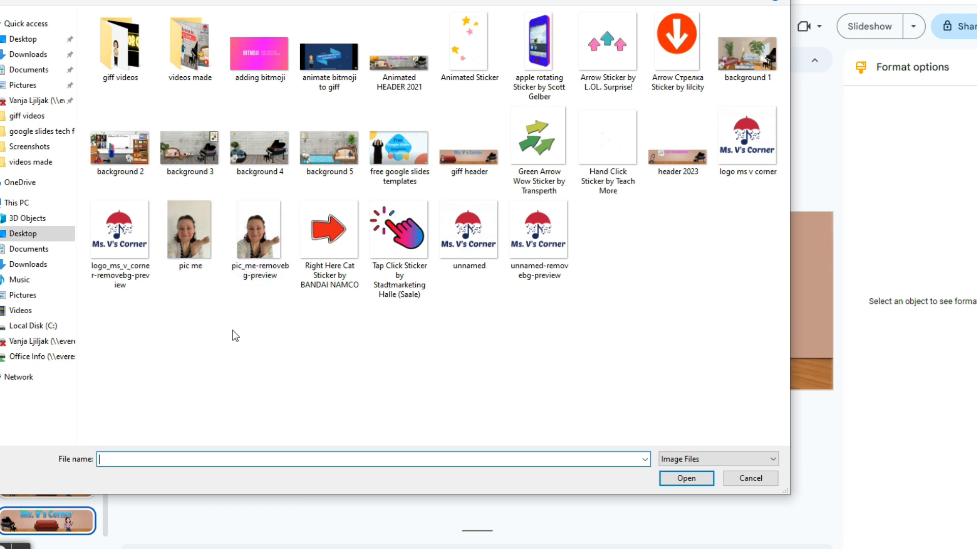
{"action": "double_click", "coordinate": [257, 247]}
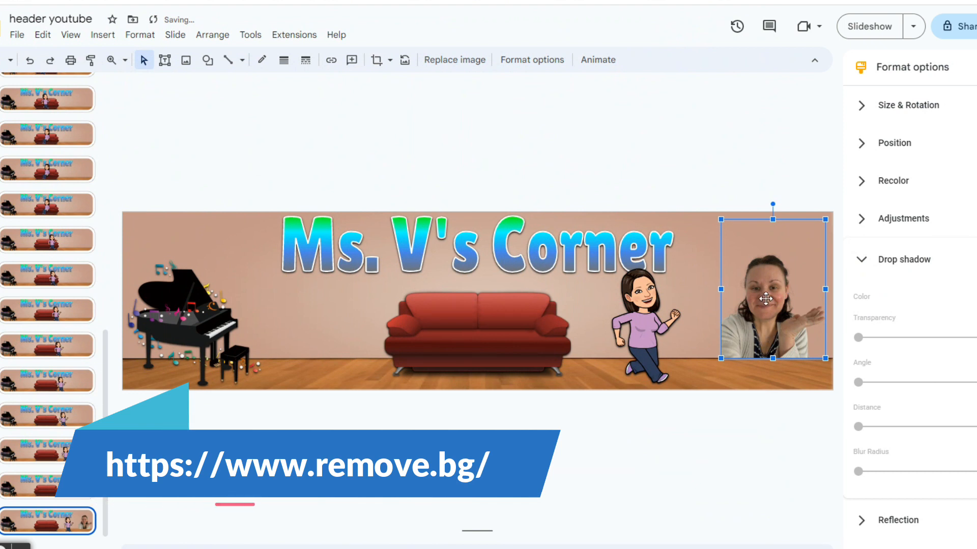
Step: Flip the portrait photo horizontally and enlarge it to the full slide height against the slide's right edge
{"action": "right_click", "coordinate": [766, 299]}
{"action": "mouse_move", "coordinate": [802, 321]}
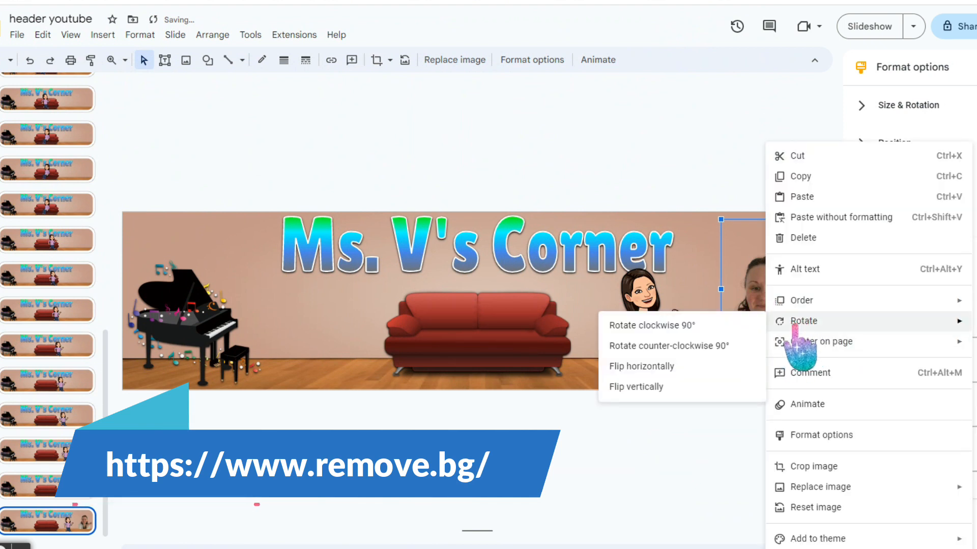
{"action": "left_click", "coordinate": [671, 367]}
{"action": "left_click_drag", "start_coordinate": [721, 358], "coordinate": [697, 390]}
{"action": "left_click_drag", "start_coordinate": [824, 220], "coordinate": [831, 211]}
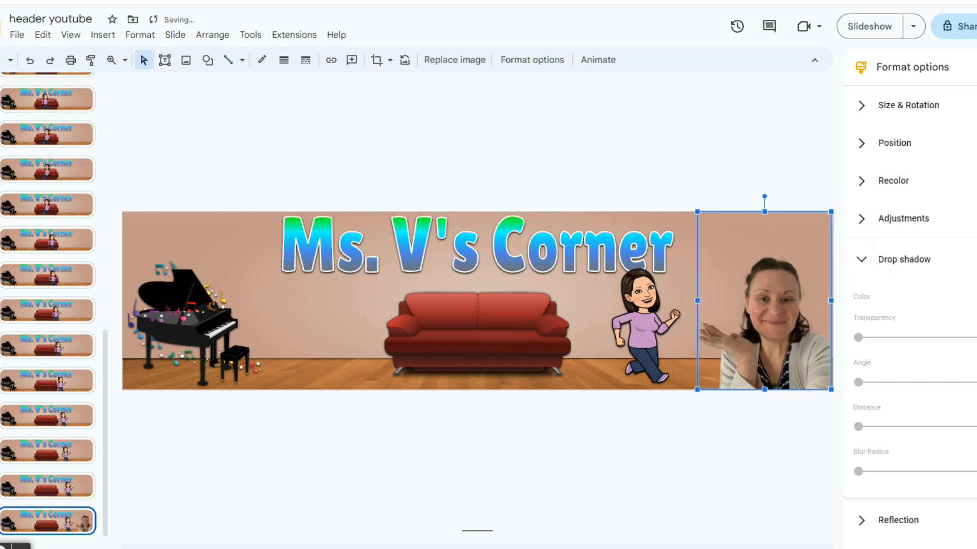
Step: Give the portrait photo a drop shadow with minimum transparency
{"action": "left_click", "coordinate": [976, 259]}
{"action": "left_click_drag", "start_coordinate": [940, 338], "coordinate": [720, 163]}
{"action": "left_click", "coordinate": [712, 145]}
{"action": "left_click", "coordinate": [770, 311]}
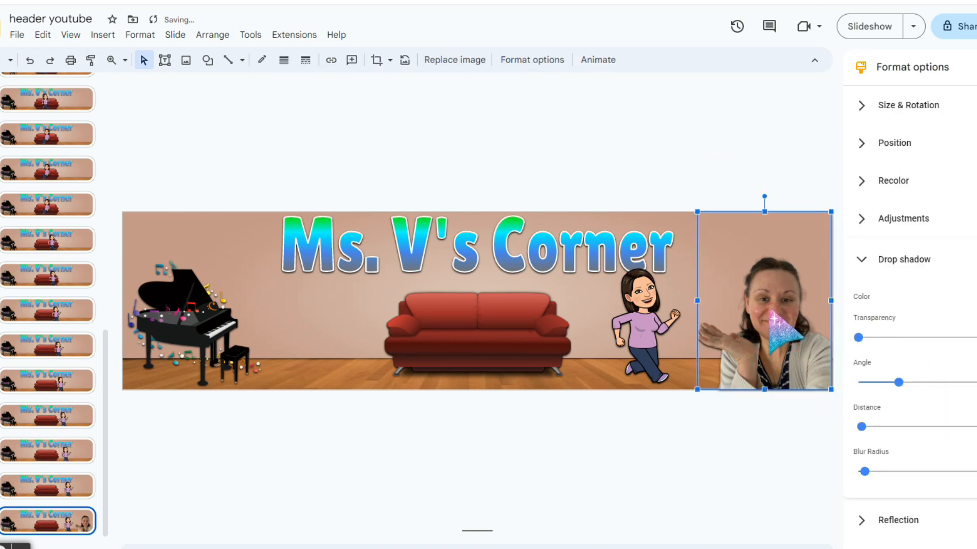
Step: Try a light colour for the portrait's drop shadow and set it back to black
{"action": "left_click", "coordinate": [976, 297]}
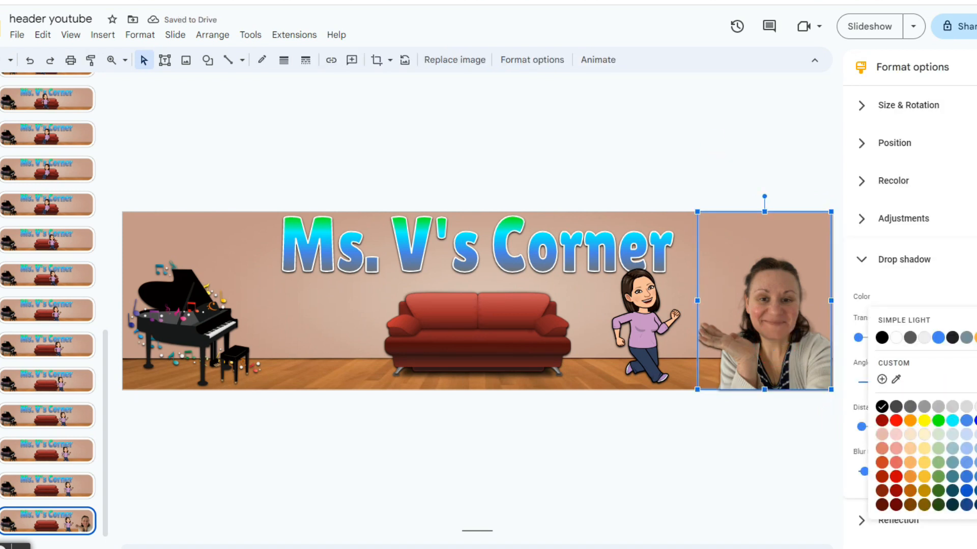
{"action": "left_click", "coordinate": [976, 407]}
{"action": "left_click", "coordinate": [976, 296]}
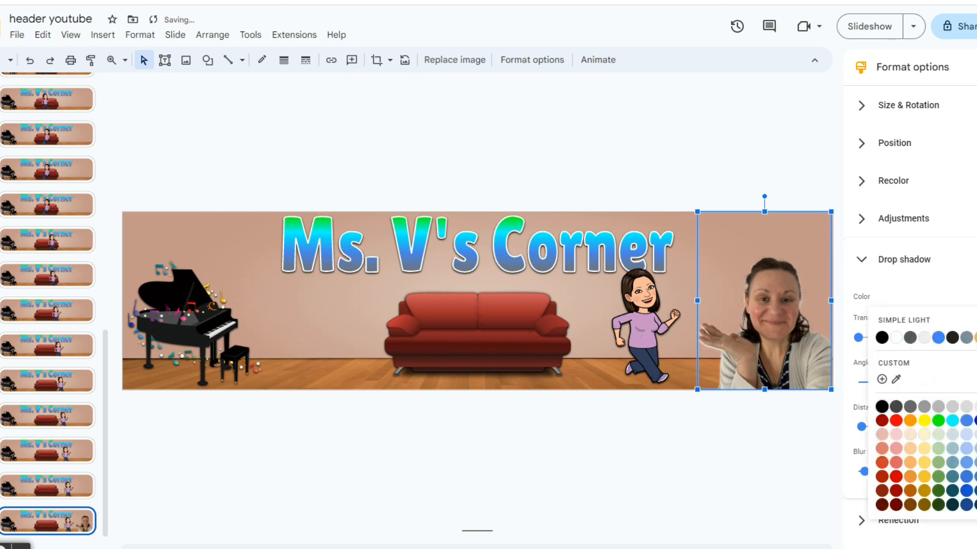
{"action": "left_click", "coordinate": [882, 406]}
{"action": "left_click", "coordinate": [688, 145]}
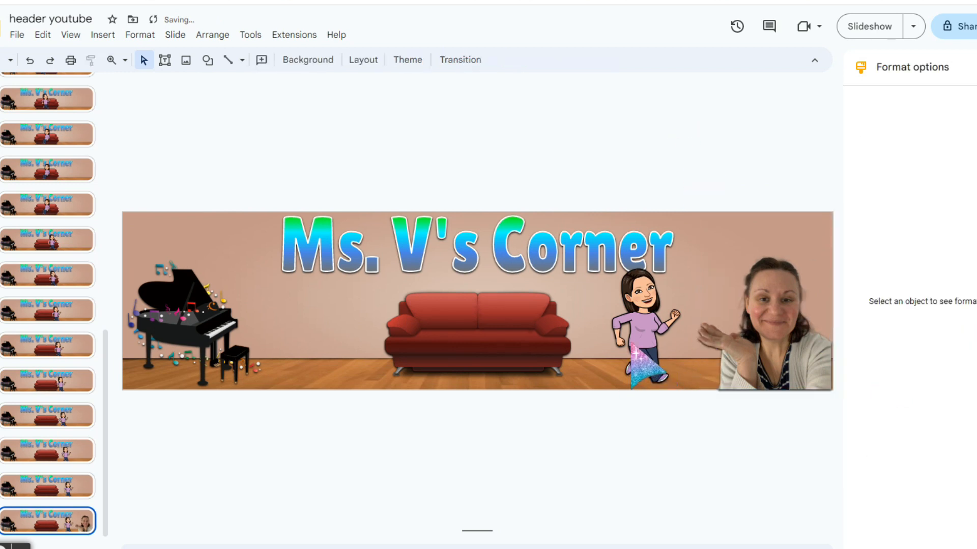
{"action": "left_click", "coordinate": [756, 309]}
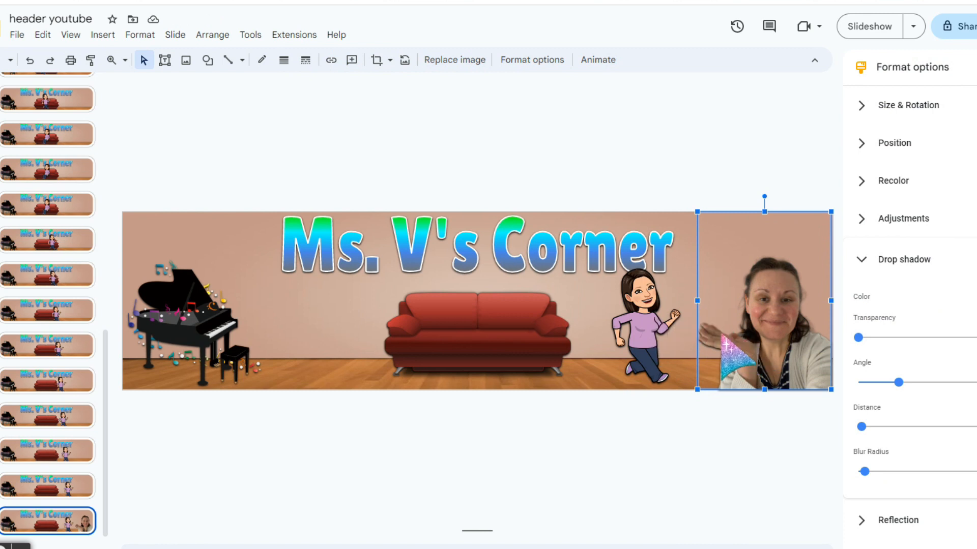
Step: Duplicate the slide with the portrait and move the walking avatar right toward the portrait's open hand
{"action": "right_click", "coordinate": [72, 525]}
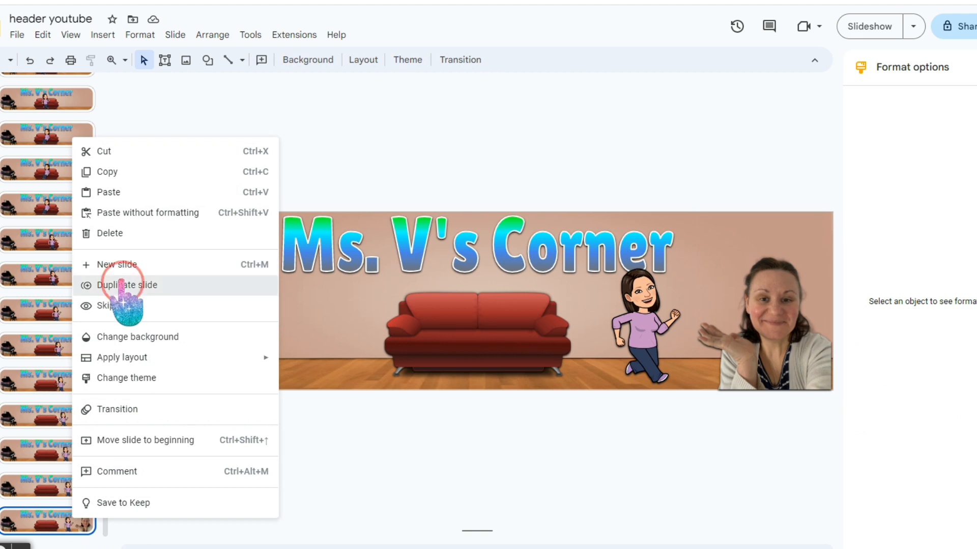
{"action": "left_click", "coordinate": [121, 285]}
{"action": "left_click_drag", "start_coordinate": [628, 317], "coordinate": [647, 319]}
Step: Duplicate the last slide, bring the walking avatar forward one level, and place it at the fingertips of the portrait's open hand
{"action": "right_click", "coordinate": [64, 521]}
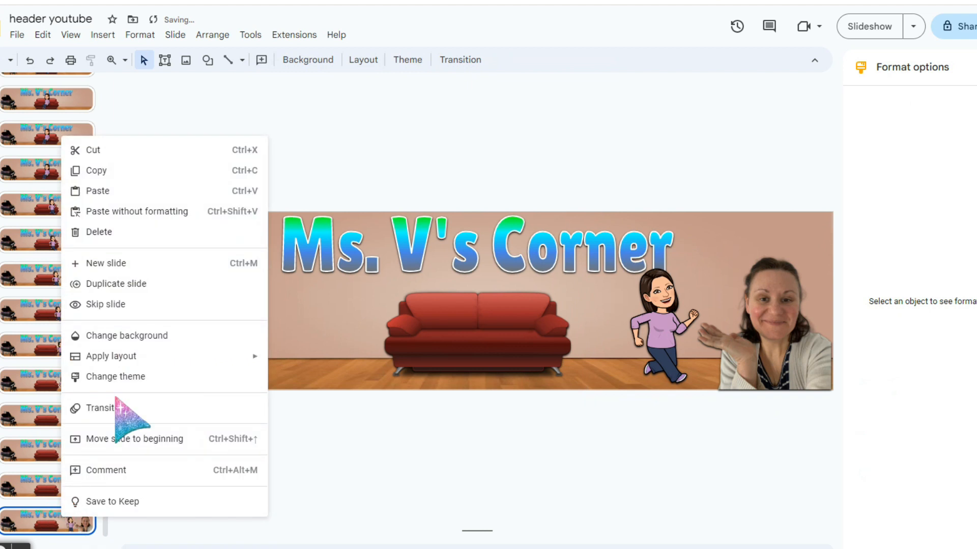
{"action": "left_click", "coordinate": [125, 283]}
{"action": "left_click_drag", "start_coordinate": [629, 317], "coordinate": [786, 315]}
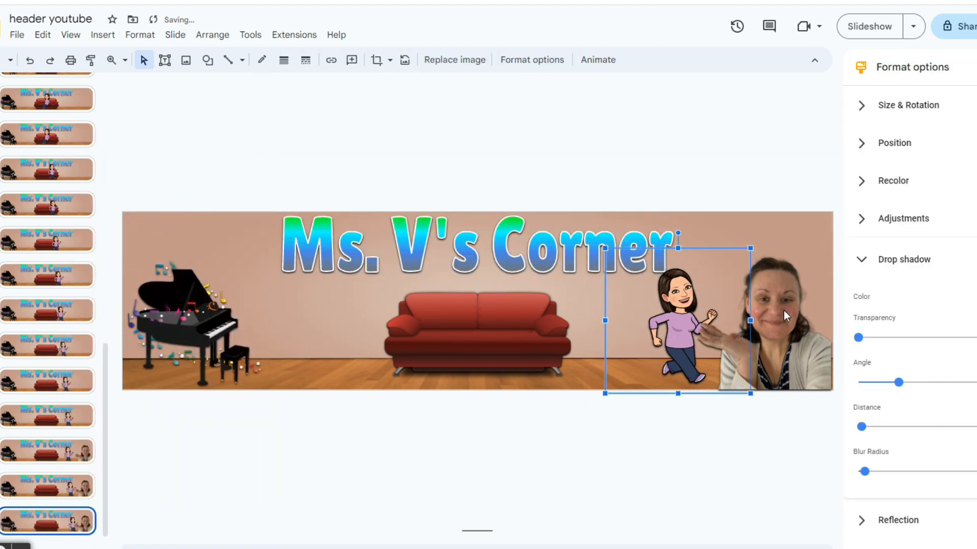
{"action": "left_click_drag", "start_coordinate": [664, 355], "coordinate": [650, 355]}
{"action": "right_click", "coordinate": [660, 356]}
{"action": "mouse_move", "coordinate": [692, 305]}
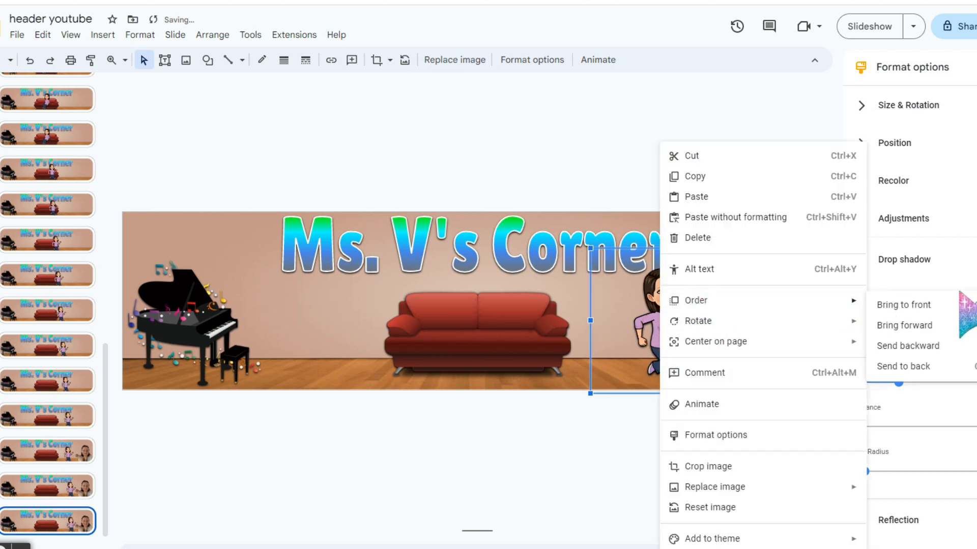
{"action": "left_click", "coordinate": [908, 325]}
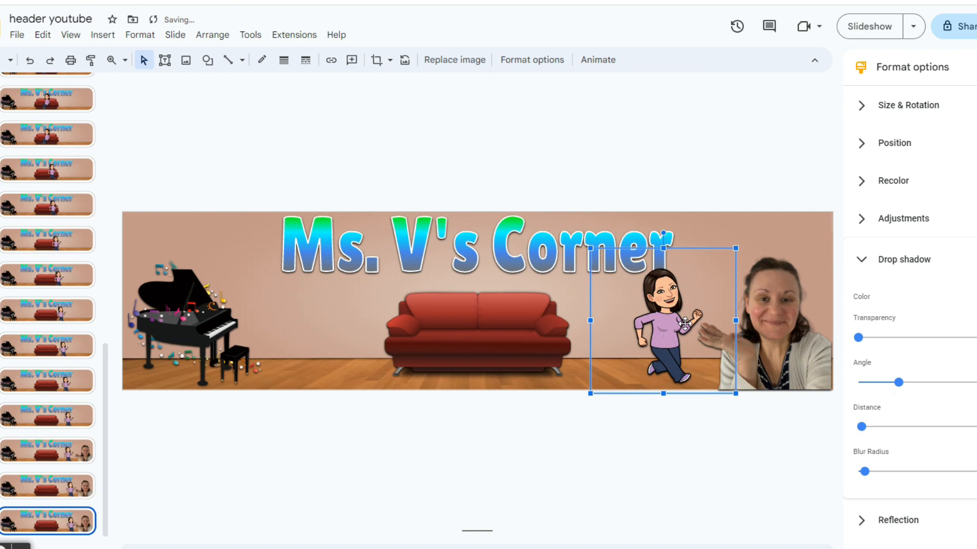
{"action": "left_click_drag", "start_coordinate": [684, 323], "coordinate": [692, 324]}
Step: Duplicate the last slide and nudge the walking avatar right and up so it starts climbing over the portrait's fingers
{"action": "right_click", "coordinate": [74, 531]}
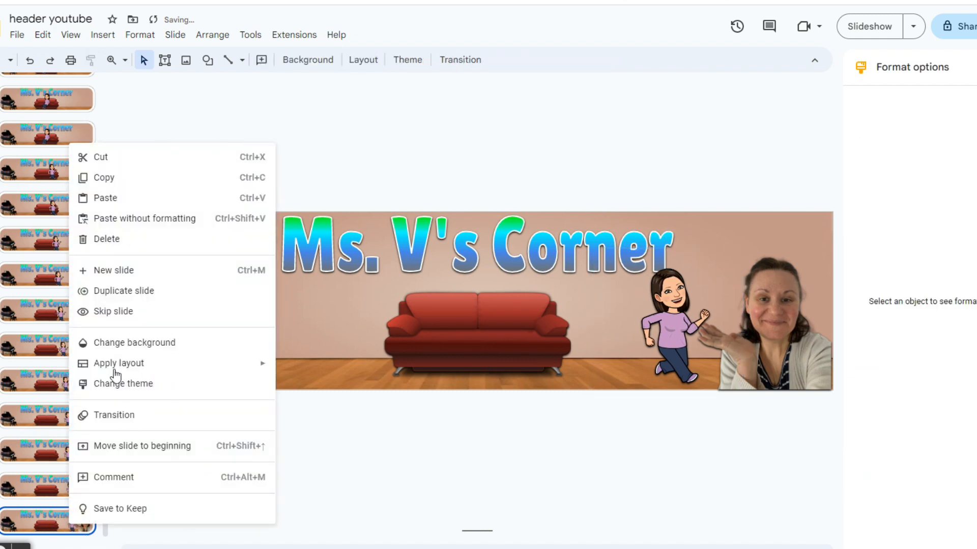
{"action": "left_click", "coordinate": [113, 293]}
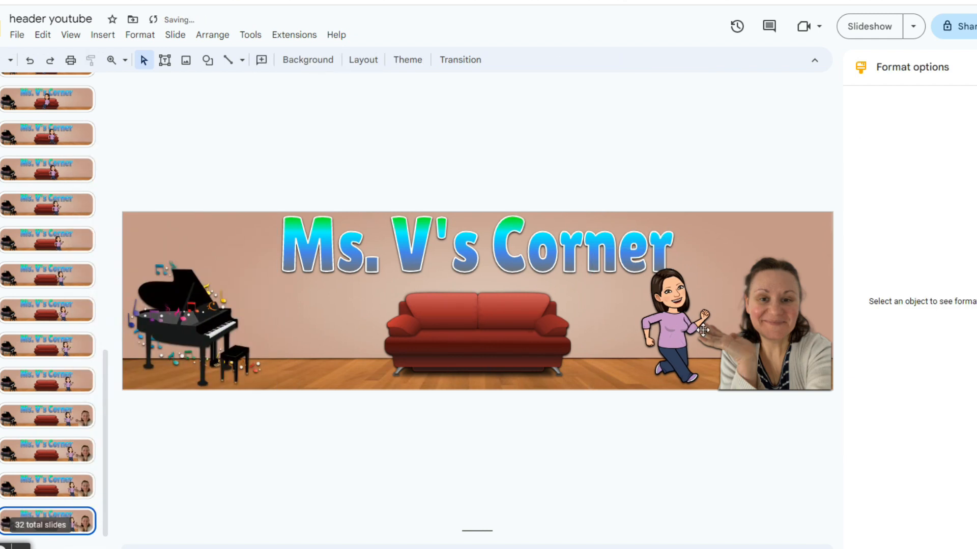
{"action": "left_click", "coordinate": [674, 324]}
{"action": "key", "text": "Right"}
{"action": "key", "text": "Right"}
{"action": "key", "text": "Right"}
{"action": "key", "text": "Right"}
{"action": "key", "text": "Right"}
{"action": "key", "text": "Up"}
{"action": "key", "text": "Up"}
{"action": "key", "text": "Up"}
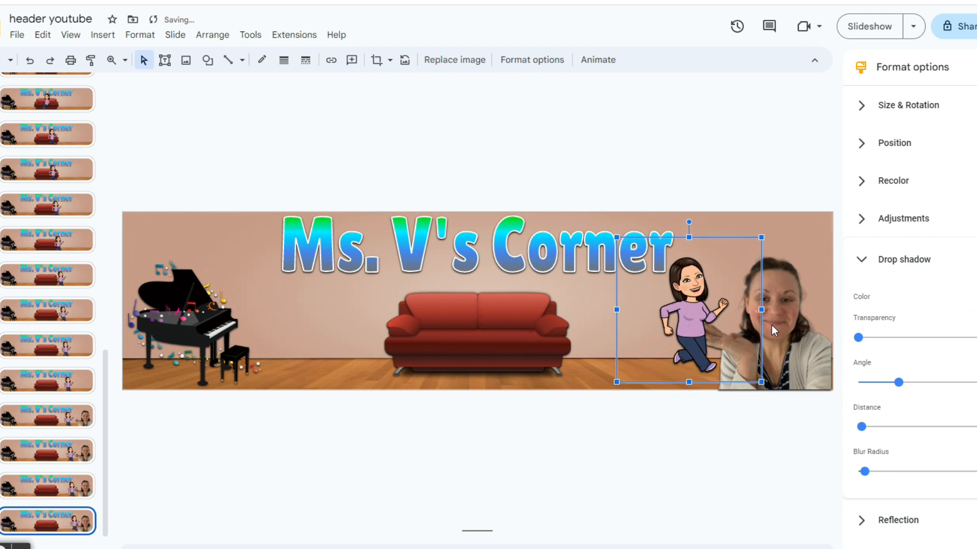
Step: Duplicate the last slide and continue the climb by nudging the walking avatar further right and up above the fingers
{"action": "right_click", "coordinate": [71, 523]}
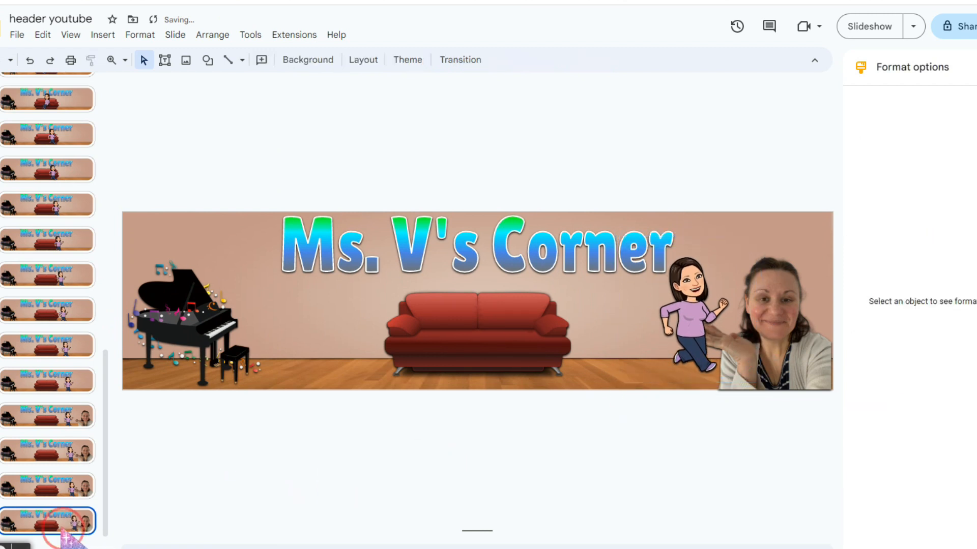
{"action": "left_click", "coordinate": [107, 294]}
{"action": "left_click", "coordinate": [710, 348]}
{"action": "key", "text": "Right"}
{"action": "key", "text": "Right"}
{"action": "key", "text": "Right"}
{"action": "key", "text": "Right"}
{"action": "key", "text": "Up"}
{"action": "key", "text": "Up"}
{"action": "key", "text": "Up"}
{"action": "key", "text": "Up"}
Step: Add another duplicate slide and nudge the walking avatar right and up toward the portrait's palm
{"action": "right_click", "coordinate": [65, 523]}
{"action": "left_click", "coordinate": [105, 294]}
{"action": "left_click", "coordinate": [712, 331]}
{"action": "key", "text": "Right"}
{"action": "key", "text": "Right"}
{"action": "key", "text": "Right"}
{"action": "key", "text": "Up"}
{"action": "key", "text": "Up"}
{"action": "key", "text": "Up"}
Step: Duplicate the last slide and nudge the walking avatar right and up until its feet rest on the portrait's open palm
{"action": "right_click", "coordinate": [57, 523]}
{"action": "left_click", "coordinate": [99, 294]}
{"action": "left_click", "coordinate": [728, 310]}
{"action": "key", "text": "Right"}
{"action": "key", "text": "Right"}
{"action": "key", "text": "Right"}
{"action": "key", "text": "Up"}
{"action": "key", "text": "Up"}
{"action": "key", "text": "Up"}
Step: Duplicate the last slide and replace its walking avatar with a jumping, arms-raised Bitmoji enlarged to about the same size
{"action": "right_click", "coordinate": [67, 523]}
{"action": "left_click", "coordinate": [102, 275]}
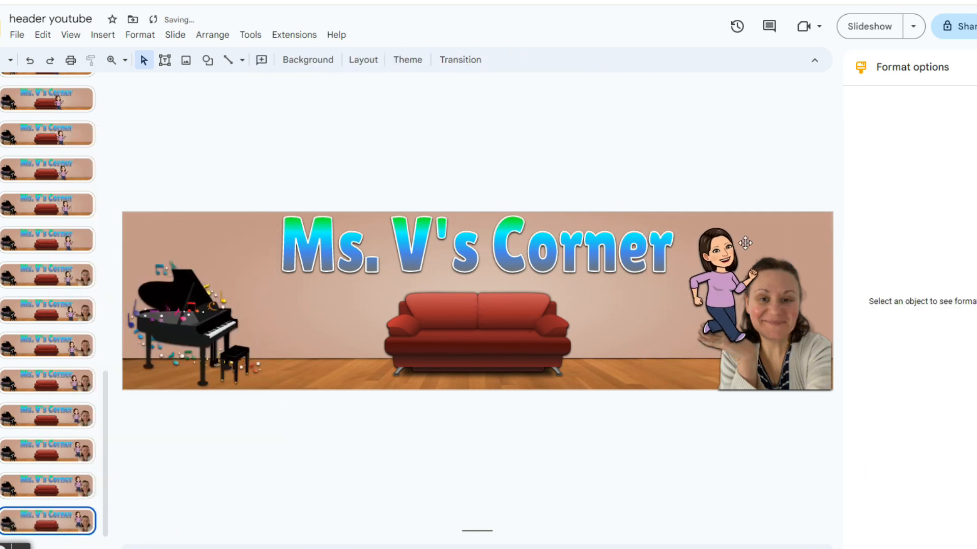
{"action": "left_click", "coordinate": [844, 1]}
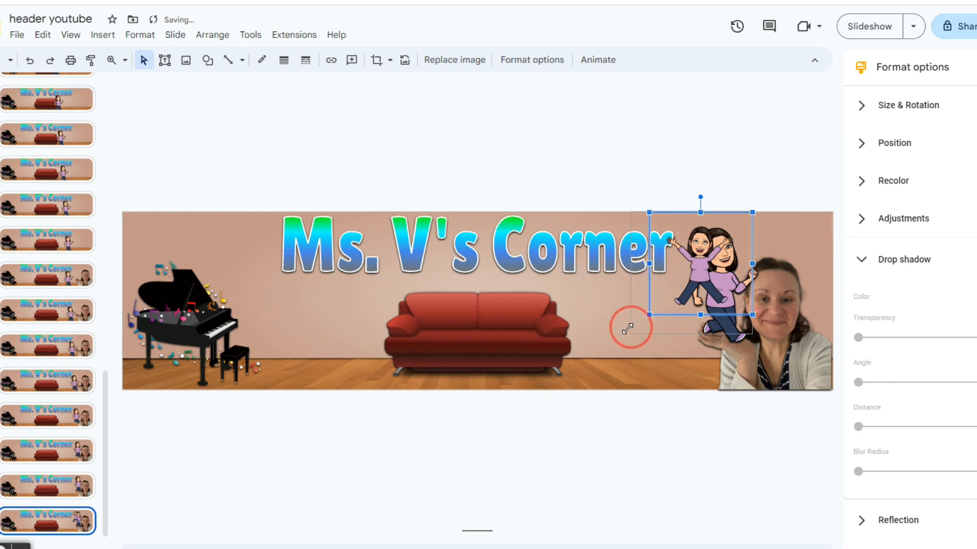
{"action": "left_click_drag", "start_coordinate": [627, 329], "coordinate": [612, 352]}
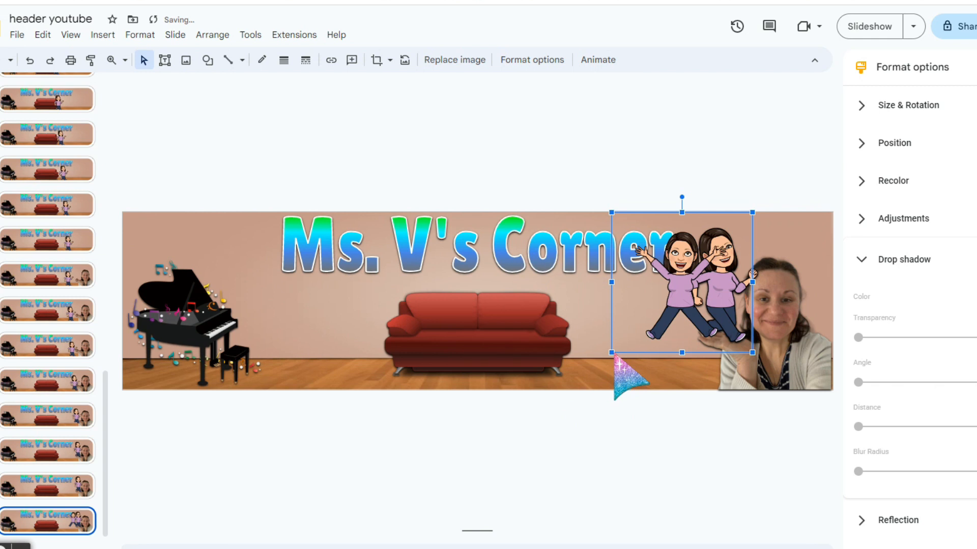
{"action": "left_click_drag", "start_coordinate": [612, 353], "coordinate": [607, 357]}
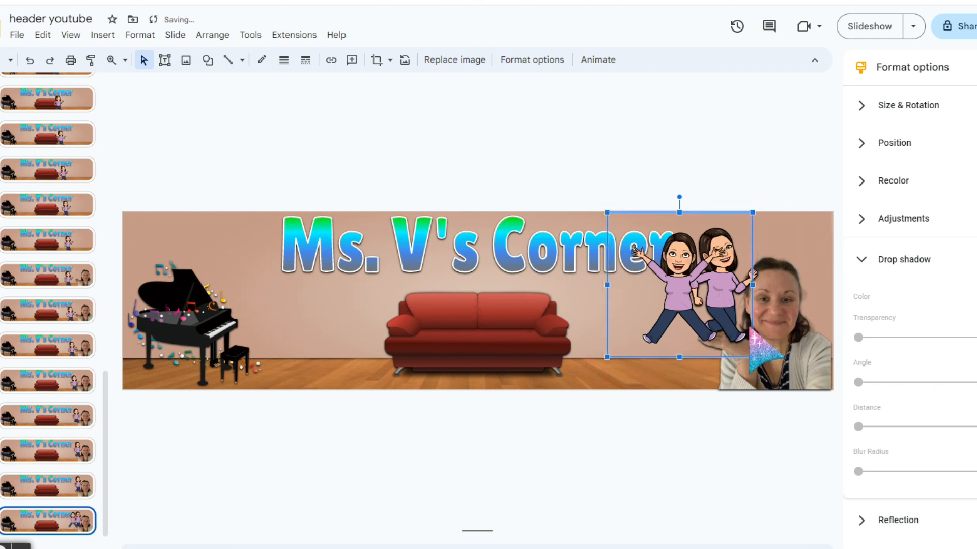
{"action": "left_click", "coordinate": [777, 274]}
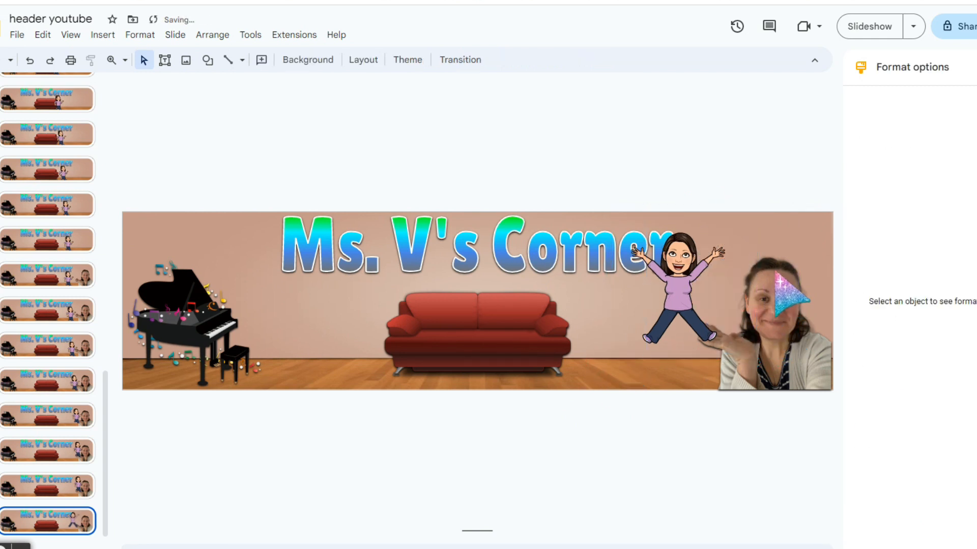
Step: Nudge the jumping Bitmoji right so it stands over the portrait's open palm
{"action": "left_click", "coordinate": [688, 297]}
{"action": "key", "text": "Right"}
{"action": "key", "text": "Right"}
{"action": "key", "text": "Right"}
{"action": "key", "text": "Right"}
{"action": "key", "text": "Right"}
{"action": "key", "text": "Right"}
{"action": "key", "text": "Right"}
{"action": "key", "text": "Right"}
{"action": "key", "text": "Right"}
{"action": "key", "text": "Right"}
{"action": "key", "text": "Right"}
{"action": "key", "text": "Right"}
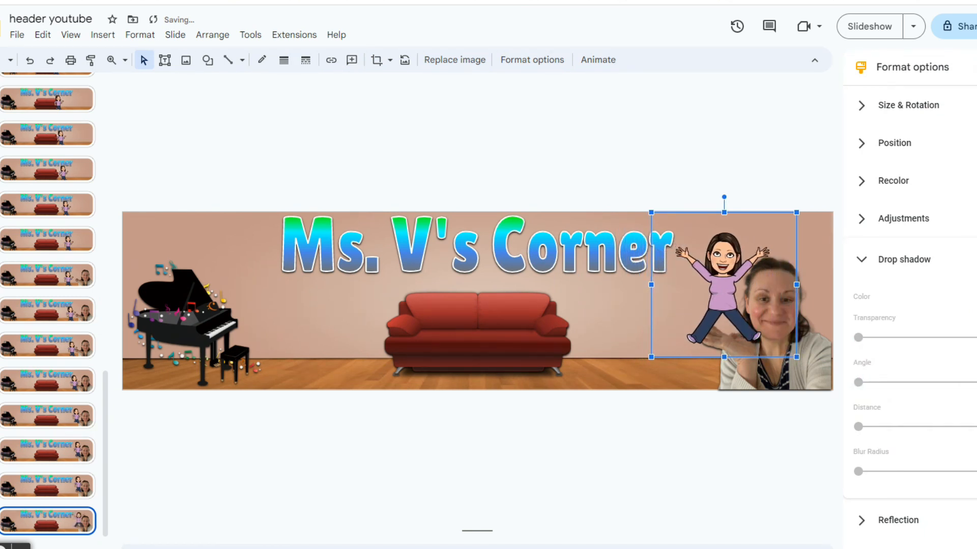
Step: Turn on a drop shadow for the jumping Bitmoji and reduce the shadow's transparency to the minimum
{"action": "left_click", "coordinate": [976, 260]}
{"action": "left_click_drag", "start_coordinate": [942, 338], "coordinate": [820, 339]}
Step: Go back to the first slide and step forward through the slides to preview the walking animation
{"action": "scroll", "coordinate": [19, 270], "scroll_direction": "up", "scroll_amount": 2}
{"action": "scroll", "coordinate": [19, 295], "scroll_direction": "up", "scroll_amount": 15}
{"action": "left_click", "coordinate": [49, 104]}
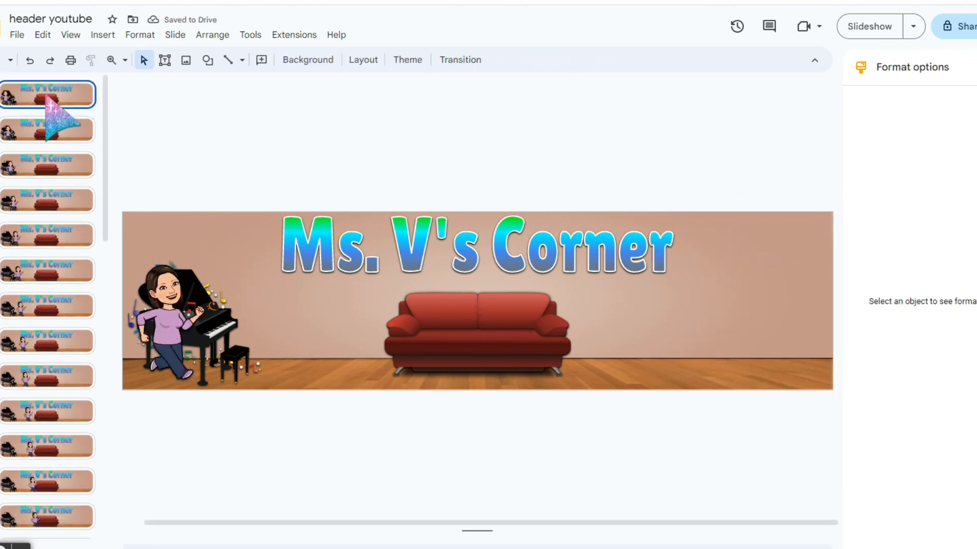
{"action": "key", "text": "Down"}
{"action": "key", "text": "Down"}
{"action": "key", "text": "Down"}
{"action": "key", "text": "Down"}
{"action": "key", "text": "Down"}
{"action": "key", "text": "Down"}
{"action": "key", "text": "Down"}
{"action": "key", "text": "Down"}
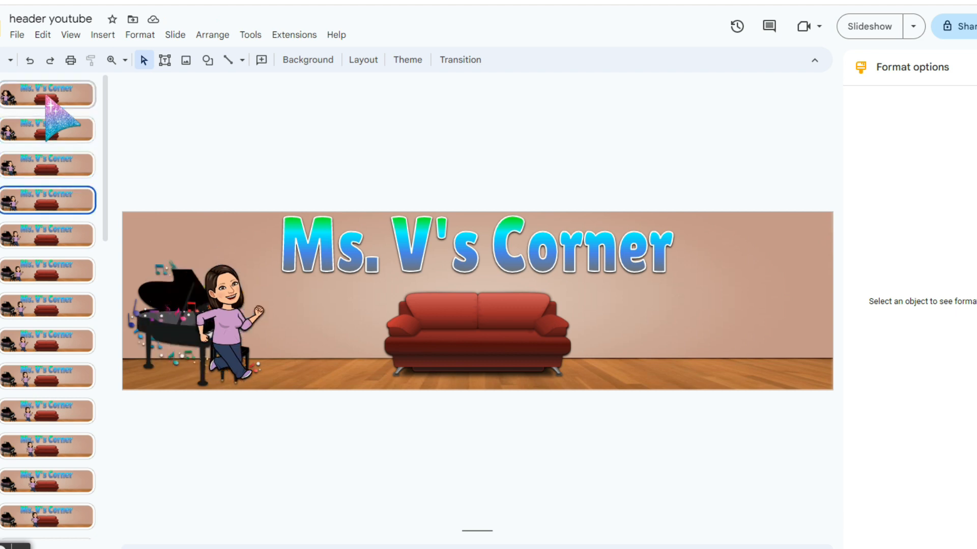
{"action": "key", "text": "Down"}
{"action": "key", "text": "Down"}
{"action": "key", "text": "Down"}
{"action": "key", "text": "Down"}
{"action": "key", "text": "Down"}
{"action": "key", "text": "Down"}
{"action": "key", "text": "Down"}
{"action": "key", "text": "Down"}
{"action": "key", "text": "Down"}
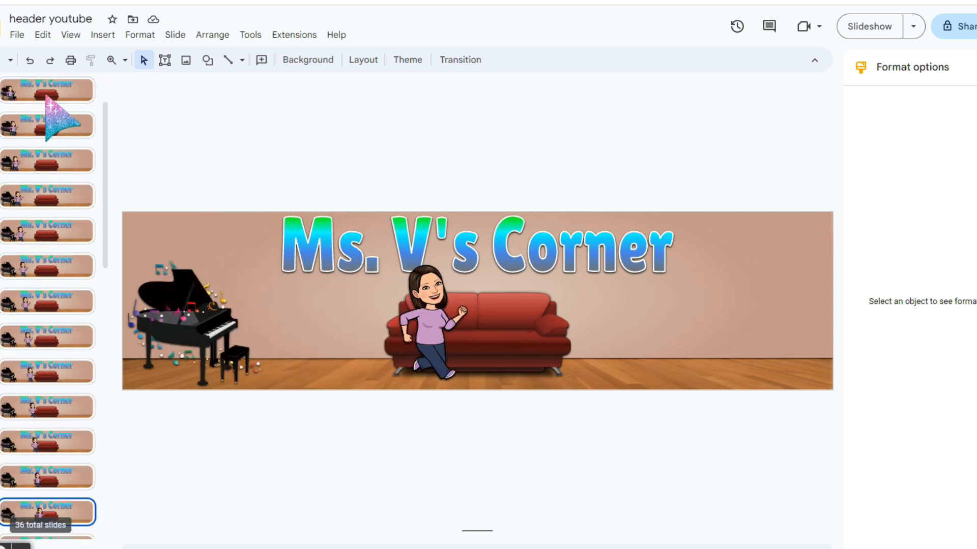
{"action": "key", "text": "Down"}
{"action": "key", "text": "Down"}
{"action": "key", "text": "Down"}
{"action": "key", "text": "Down"}
{"action": "key", "text": "Down"}
{"action": "key", "text": "Down"}
{"action": "key", "text": "Down"}
{"action": "key", "text": "Down"}
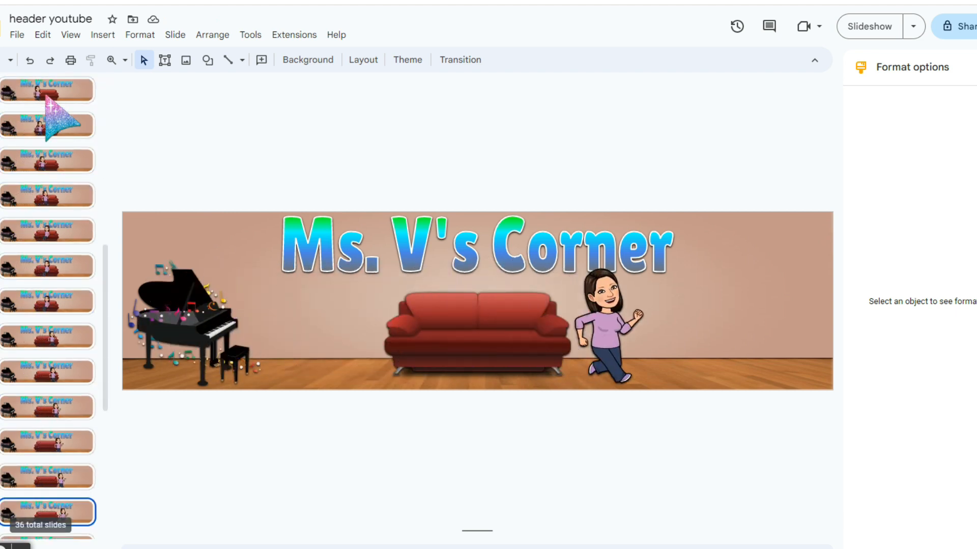
{"action": "key", "text": "Down"}
{"action": "key", "text": "Down"}
{"action": "key", "text": "Down"}
{"action": "key", "text": "Down"}
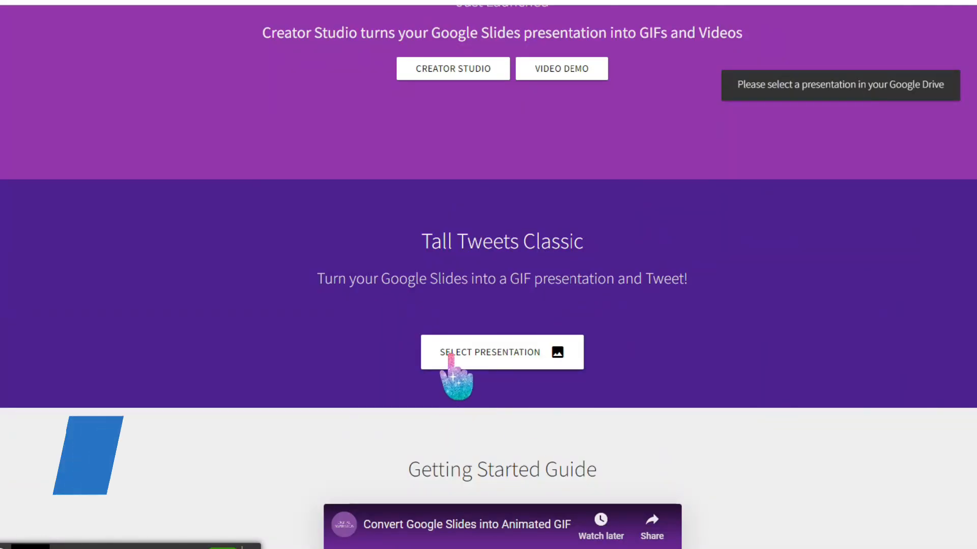
Step: Switch to Tall Tweets Classic and load the header youtube presentation for conversion to a GIF
{"action": "left_click", "coordinate": [450, 355]}
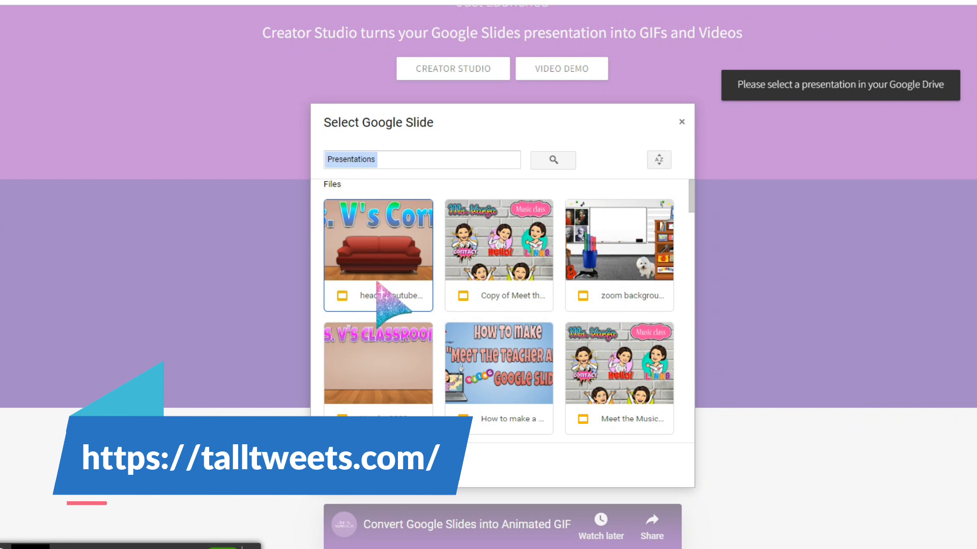
{"action": "left_click", "coordinate": [377, 228]}
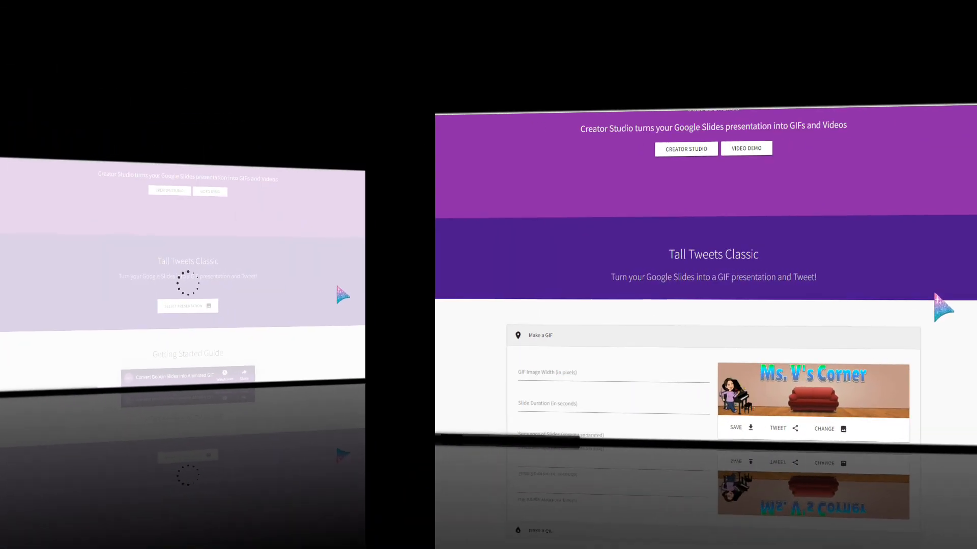
Step: Create the GIF with an image width of 1200 pixels and a slide duration of 0.2 seconds
{"action": "scroll", "coordinate": [900, 304], "scroll_direction": "down", "scroll_amount": 2}
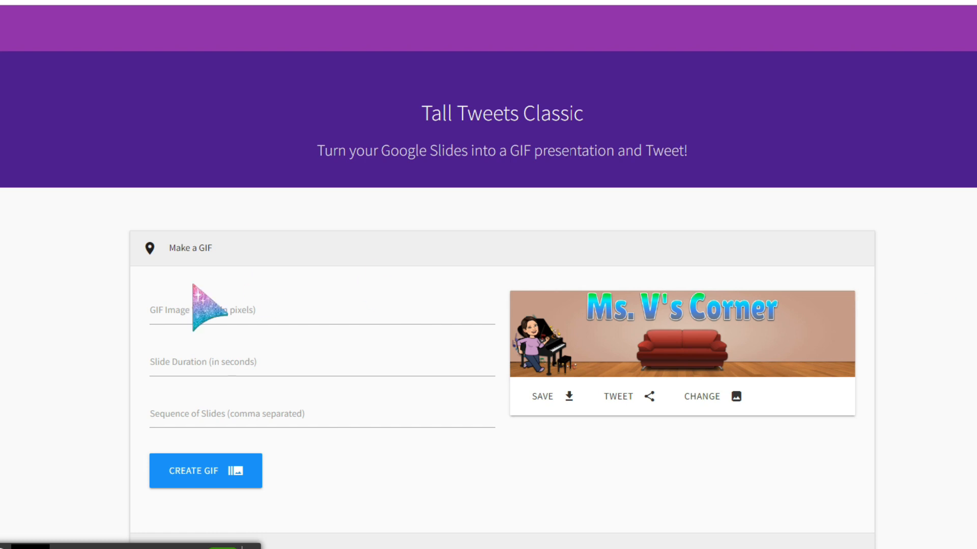
{"action": "left_click", "coordinate": [200, 310]}
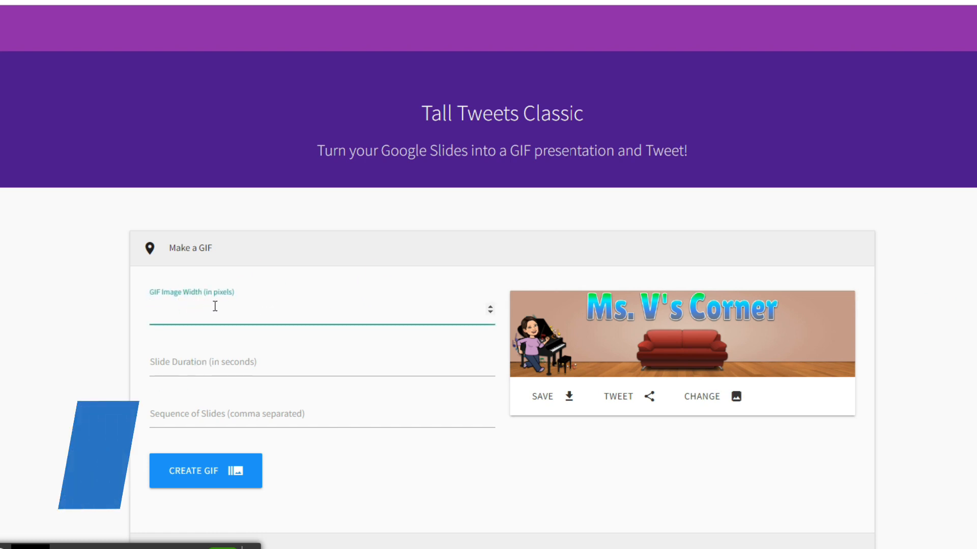
{"action": "type", "text": "1200"}
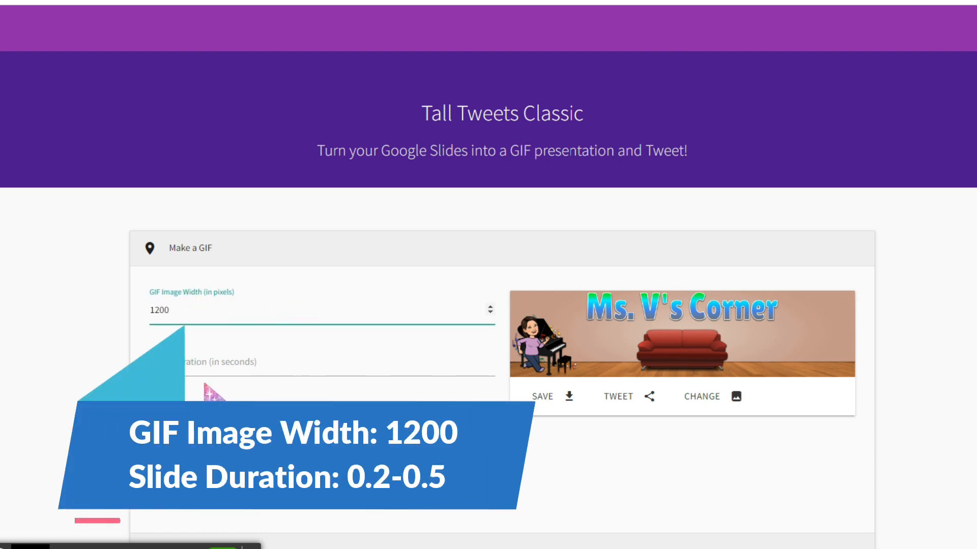
{"action": "left_click", "coordinate": [202, 361]}
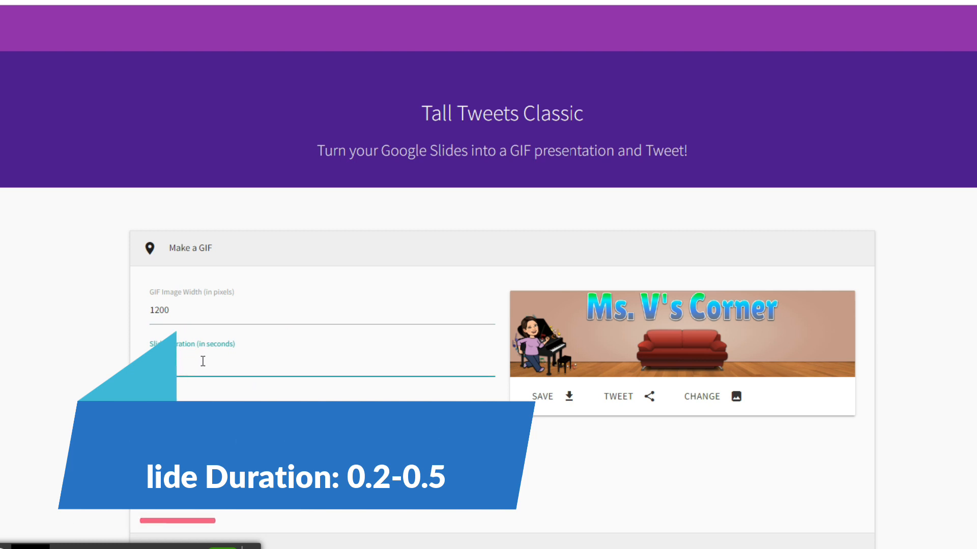
{"action": "type", "text": "0.2"}
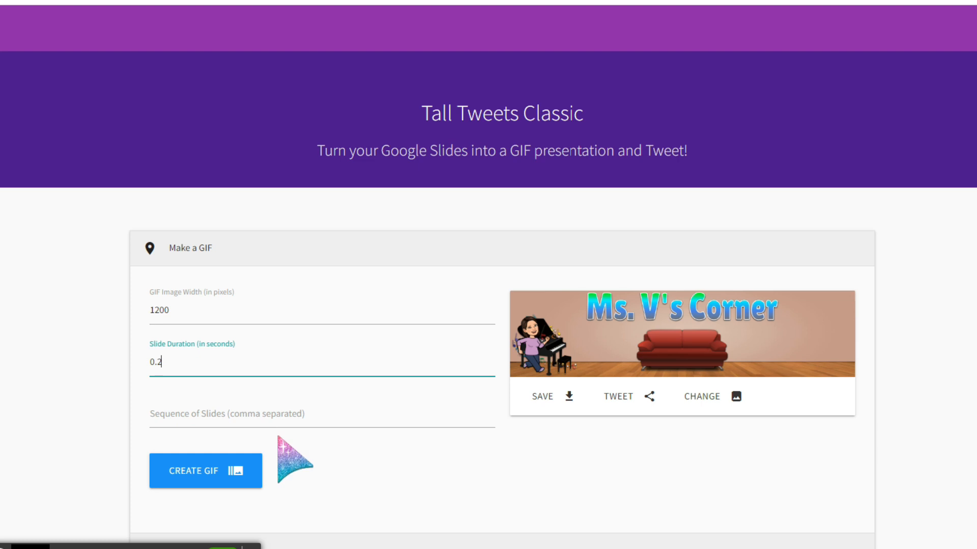
{"action": "left_click", "coordinate": [190, 473]}
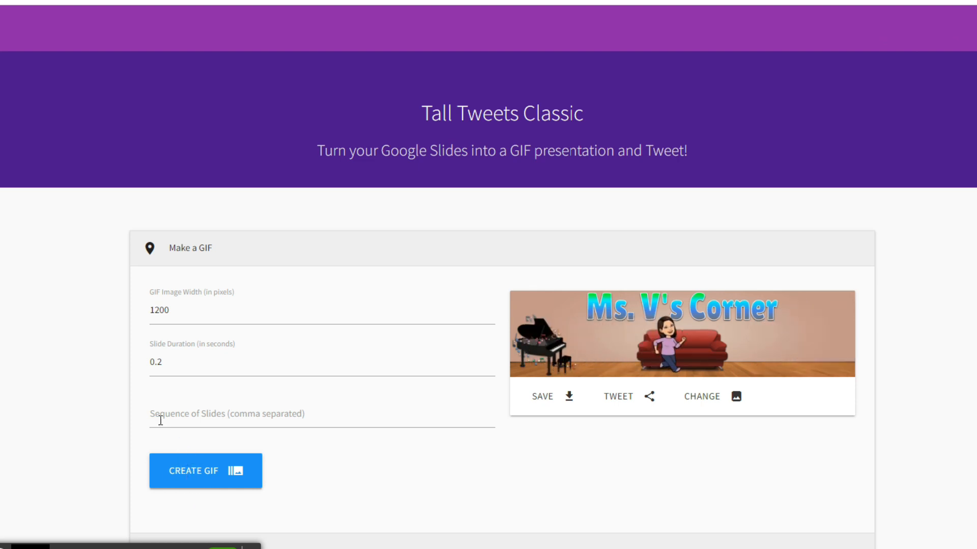
Step: Try a slide duration of 0.1 seconds and create the GIF again
{"action": "left_click", "coordinate": [182, 362]}
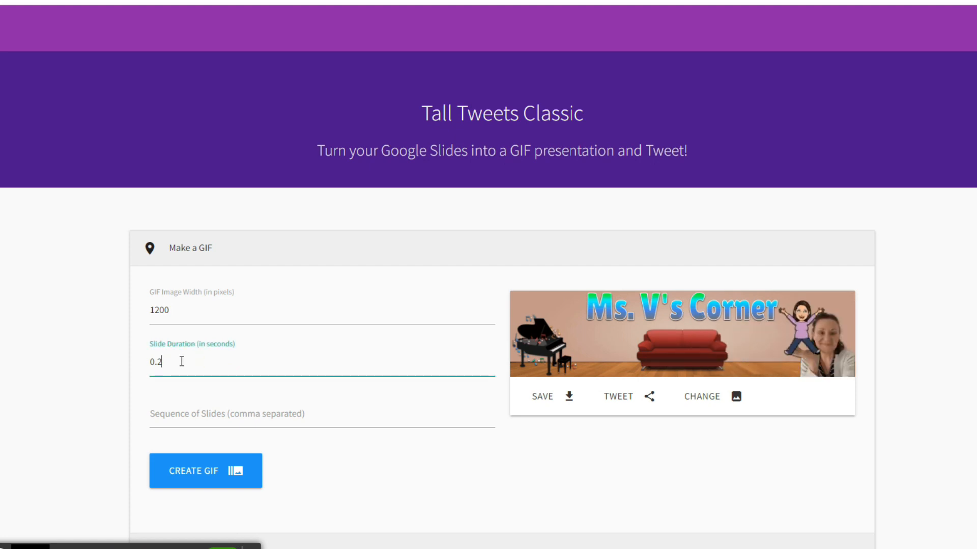
{"action": "key", "text": "BackSpace"}
{"action": "type", "text": "1"}
{"action": "left_click", "coordinate": [234, 480]}
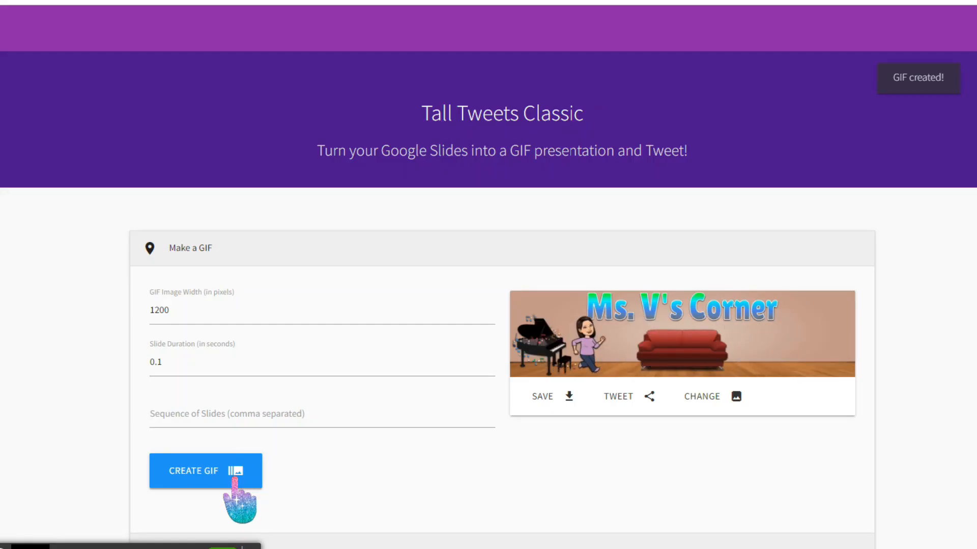
Step: Set the slide duration back to 0.2 seconds and regenerate the GIF
{"action": "left_click", "coordinate": [174, 369]}
{"action": "key", "text": "BackSpace"}
{"action": "type", "text": "2"}
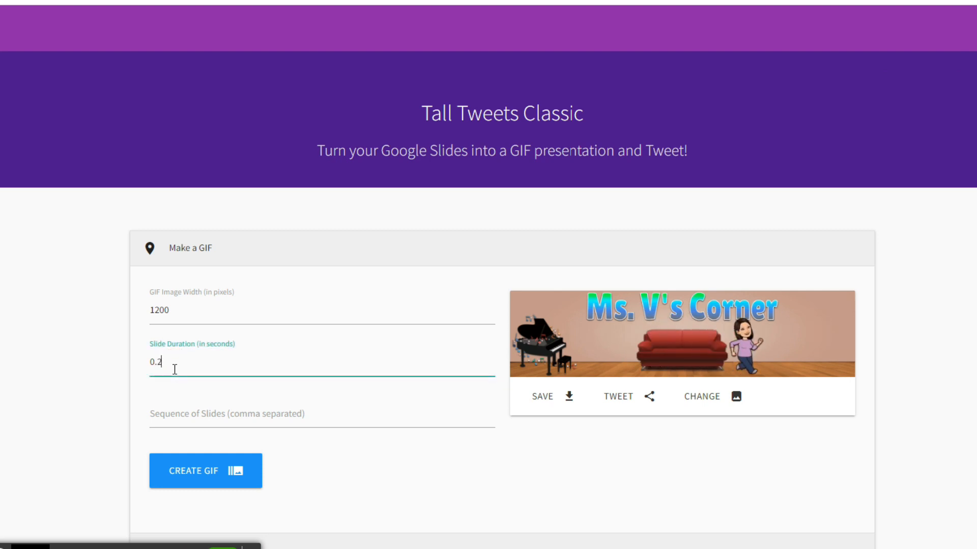
{"action": "left_click", "coordinate": [212, 472]}
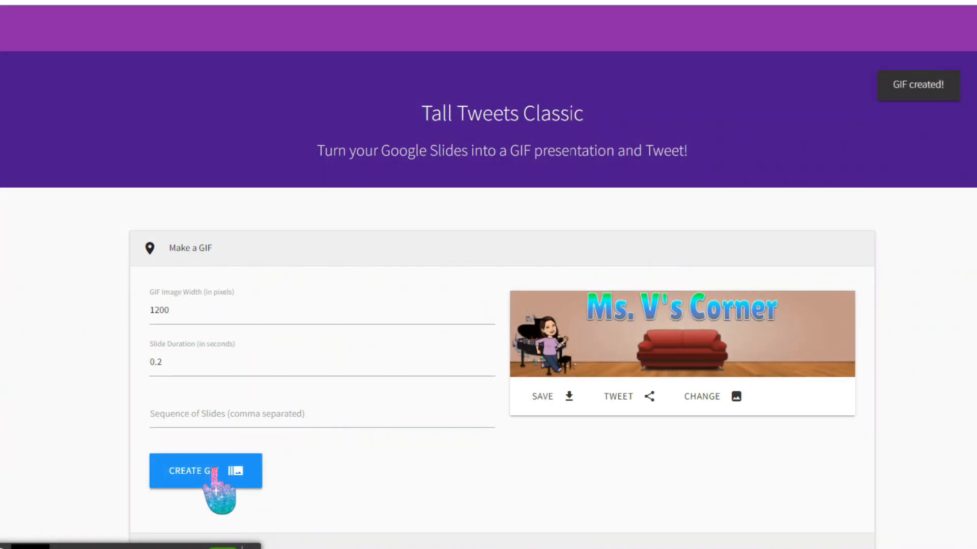
Step: Save the finished GIF to the giff videos folder on the desktop
{"action": "left_click", "coordinate": [573, 397]}
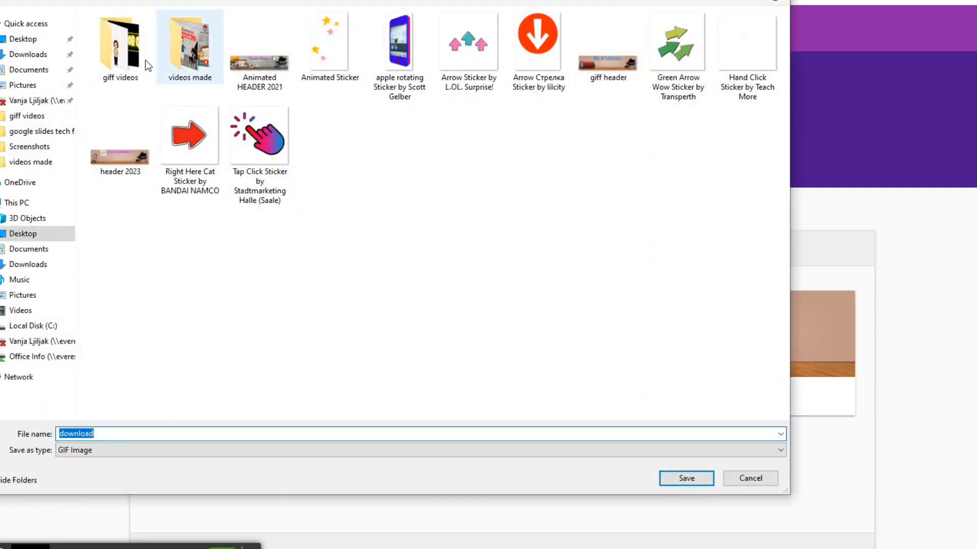
{"action": "left_click", "coordinate": [146, 65]}
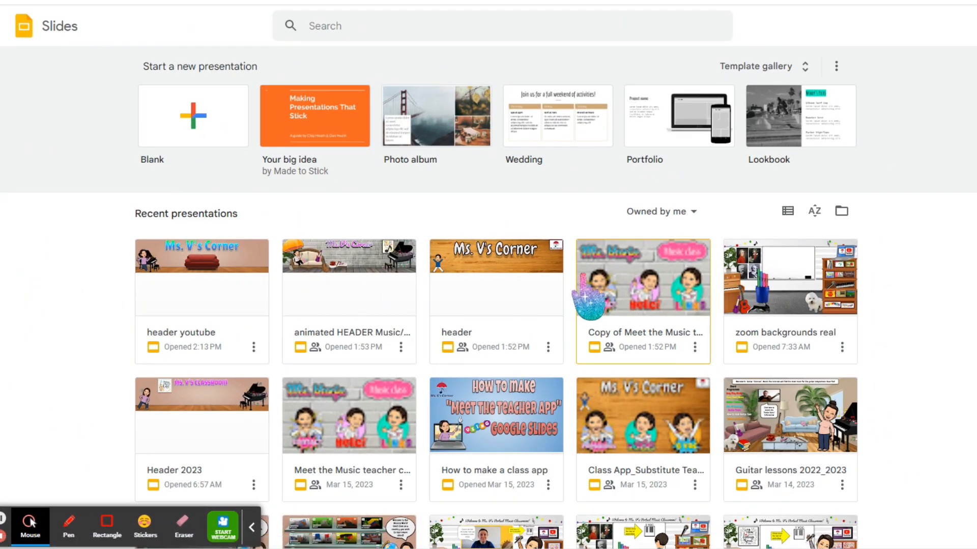
Step: In Google Slides, open Copy of Meet the Music teacher class app and insert image 1 from the giff videos folder on the first slide
{"action": "left_click", "coordinate": [650, 293]}
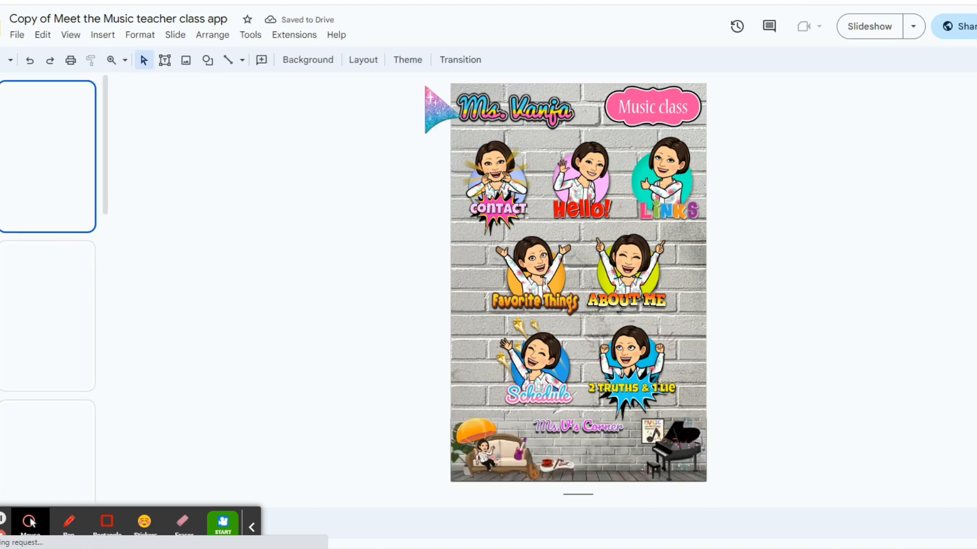
{"action": "left_click", "coordinate": [103, 35]}
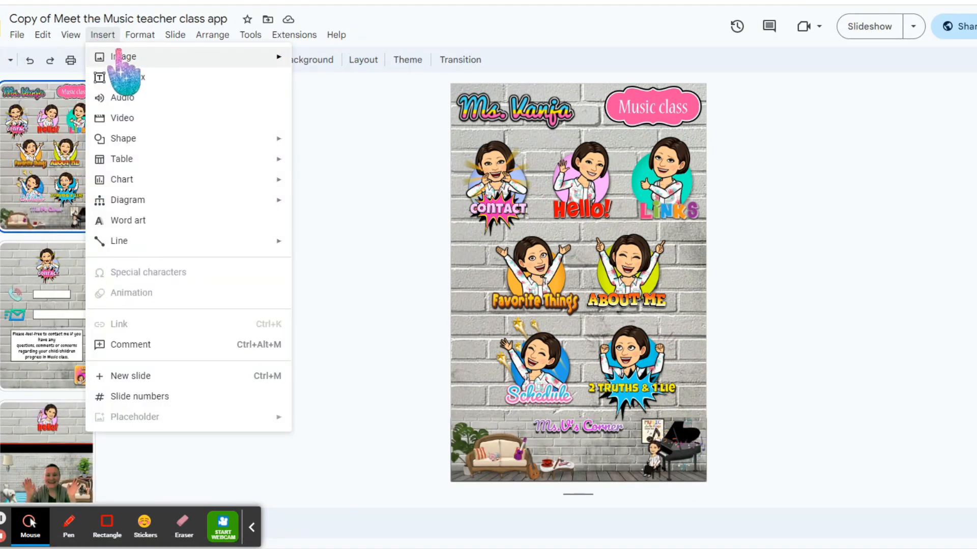
{"action": "mouse_move", "coordinate": [118, 57]}
{"action": "left_click", "coordinate": [355, 63]}
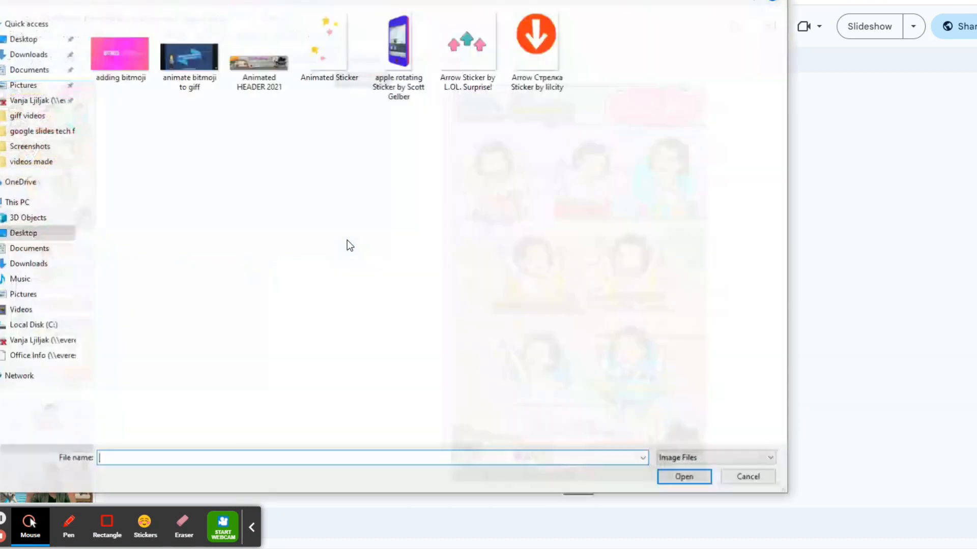
{"action": "double_click", "coordinate": [120, 48]}
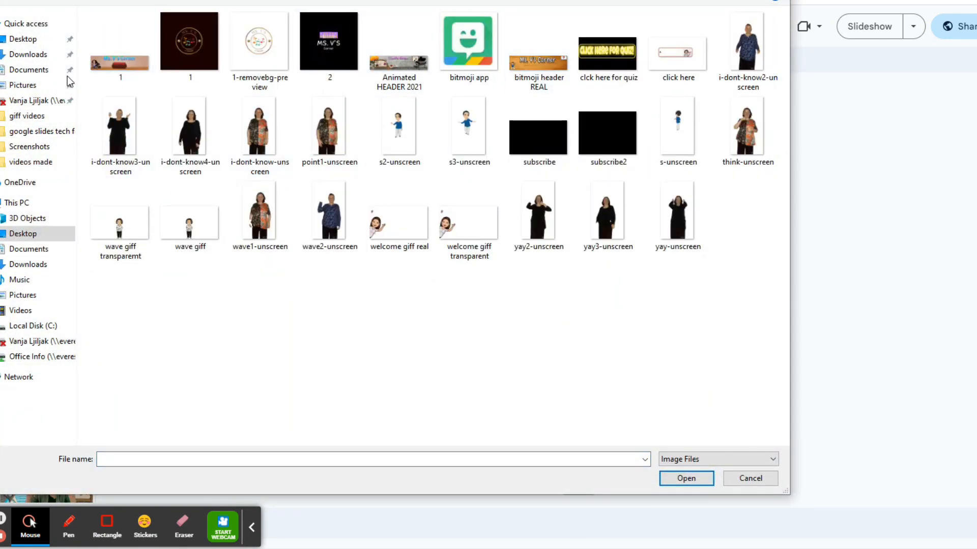
{"action": "double_click", "coordinate": [120, 62]}
Step: Move the inserted header GIF down over the old banner at the slide's bottom edge and deselect it
{"action": "left_click_drag", "start_coordinate": [591, 277], "coordinate": [589, 448]}
{"action": "left_click", "coordinate": [768, 405]}
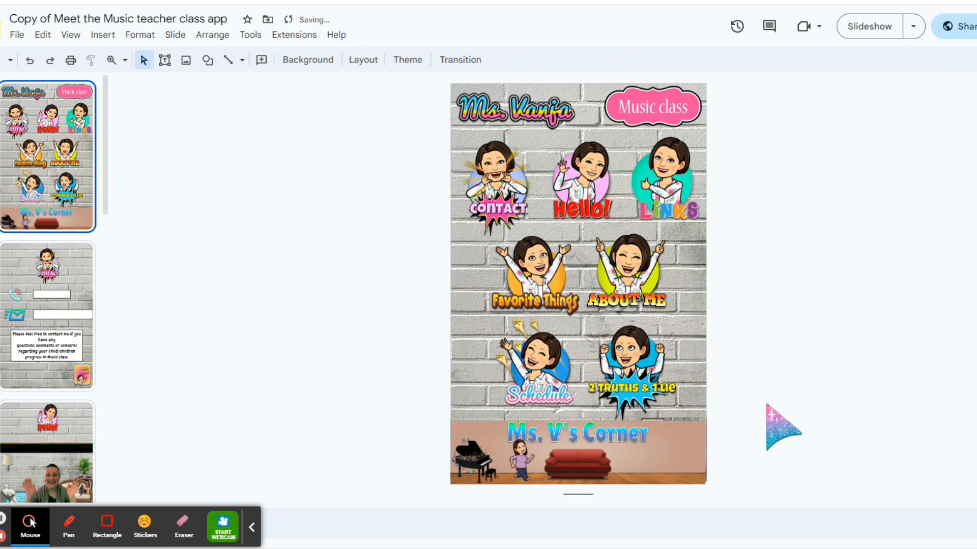